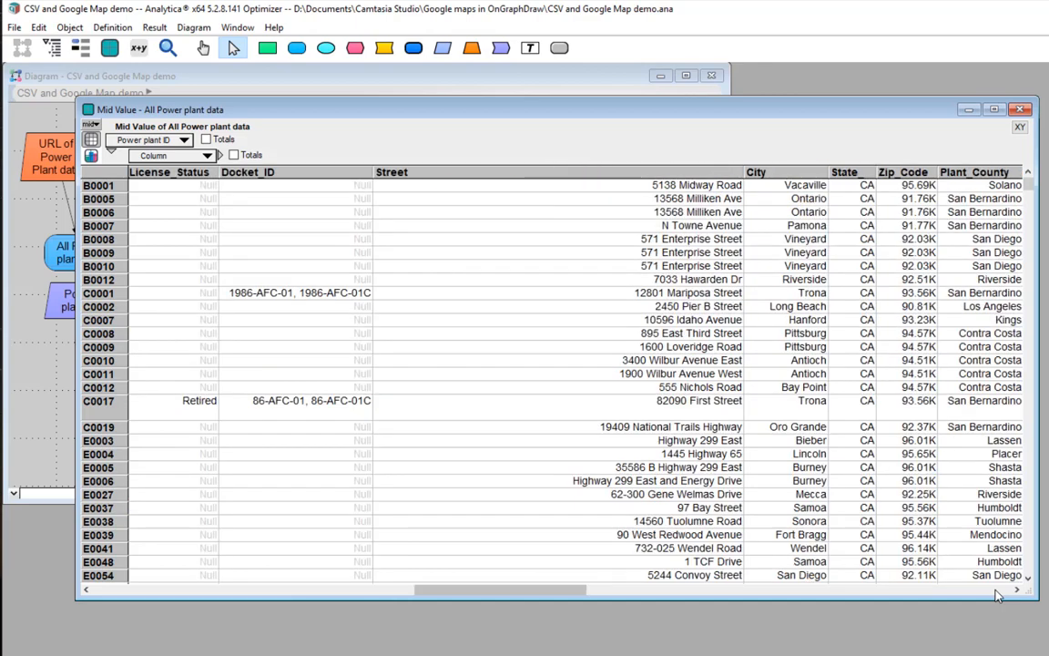
Look through the further columns of the All Power plant data result table and close it.
{"action": "left_click", "coordinate": [996, 591]}
{"action": "left_click", "coordinate": [996, 591]}
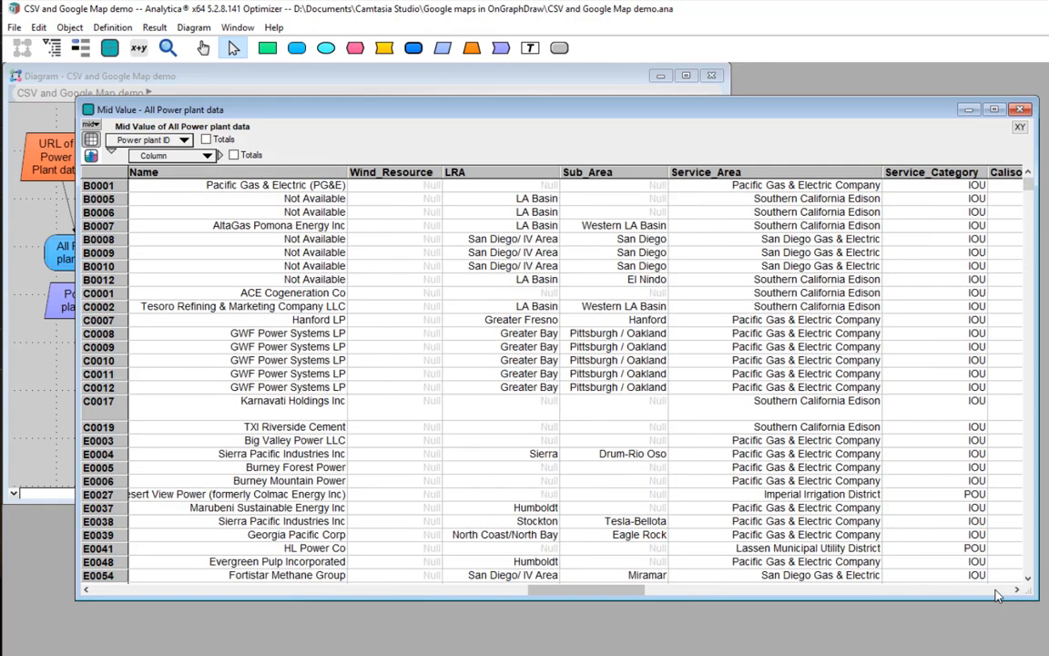
{"action": "left_click", "coordinate": [1021, 109]}
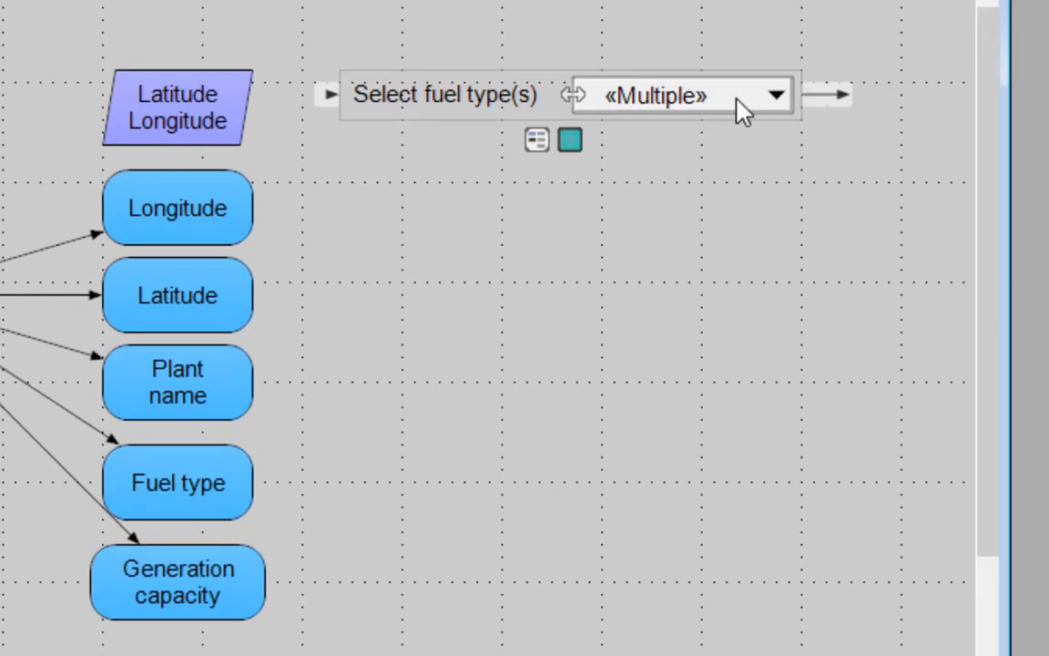
Try out the fuel type selection by toggling Battery, Coal and Biomass, restoring the original choices.
{"action": "left_click", "coordinate": [616, 157]}
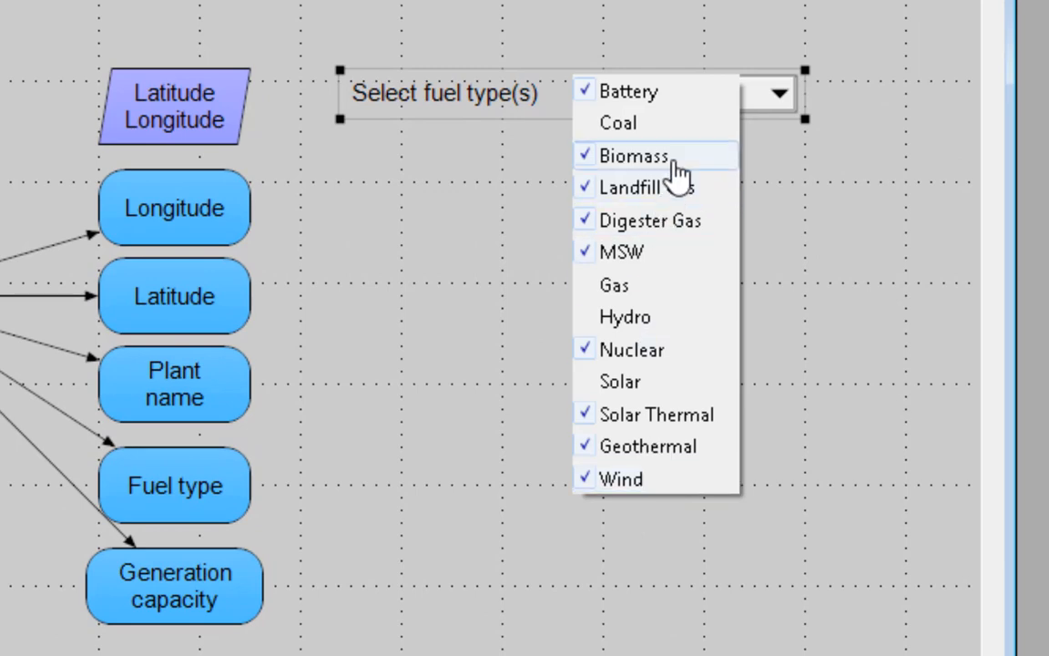
{"action": "left_click", "coordinate": [676, 126]}
{"action": "left_click", "coordinate": [676, 96]}
{"action": "left_click", "coordinate": [676, 160]}
{"action": "left_click", "coordinate": [674, 122]}
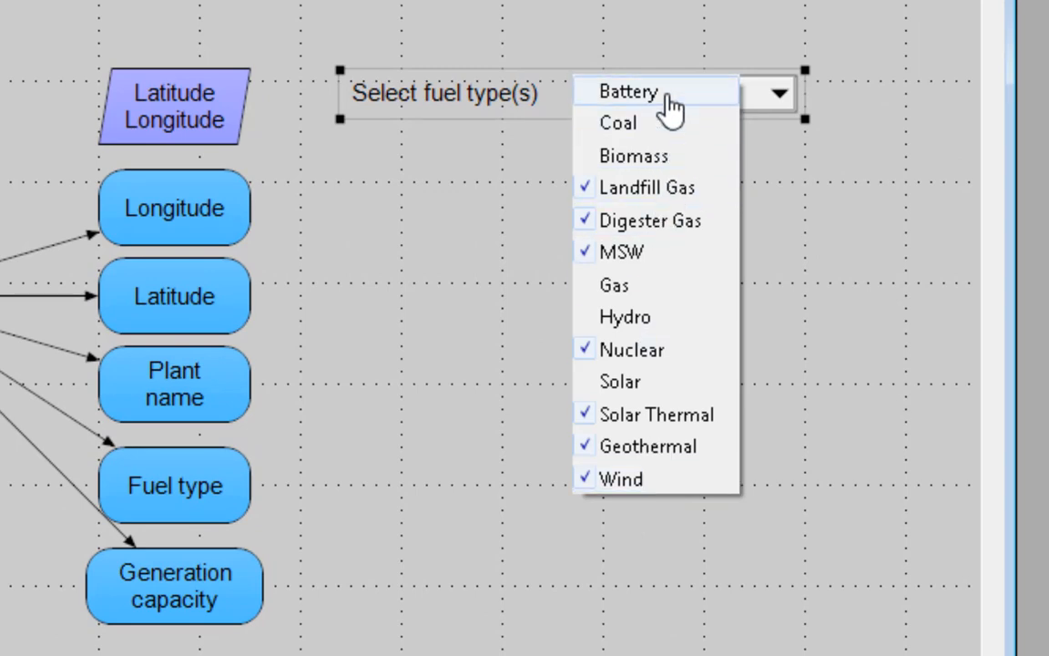
{"action": "left_click", "coordinate": [669, 93]}
{"action": "left_click", "coordinate": [674, 156]}
{"action": "left_click", "coordinate": [808, 231]}
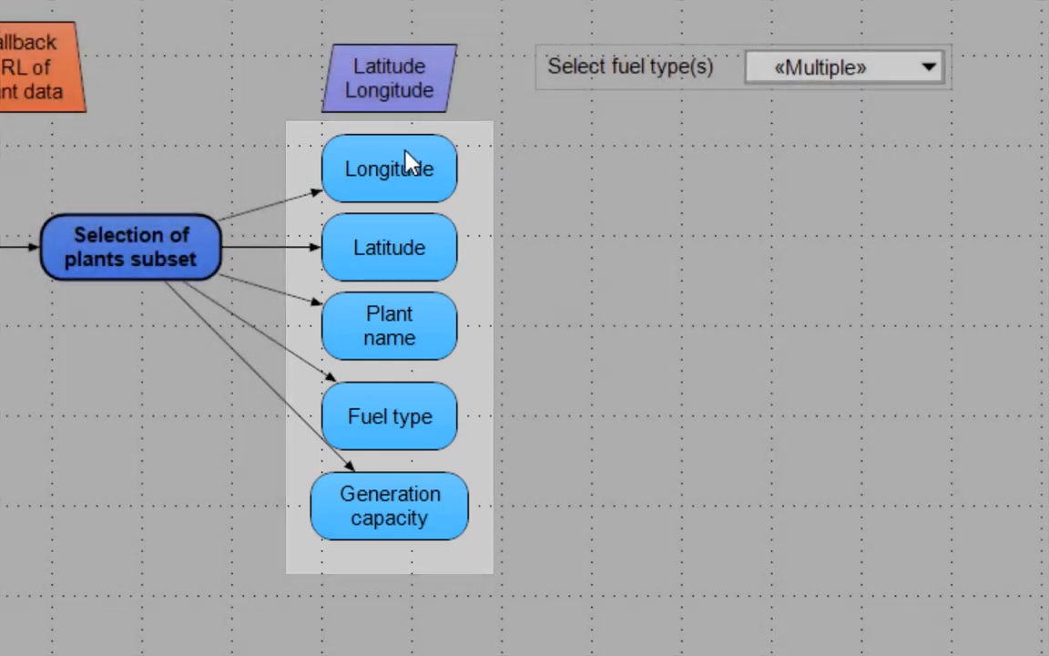
Review the result tables of Longitude, Latitude and Fuel type for the selected plants.
{"action": "left_click", "coordinate": [404, 164]}
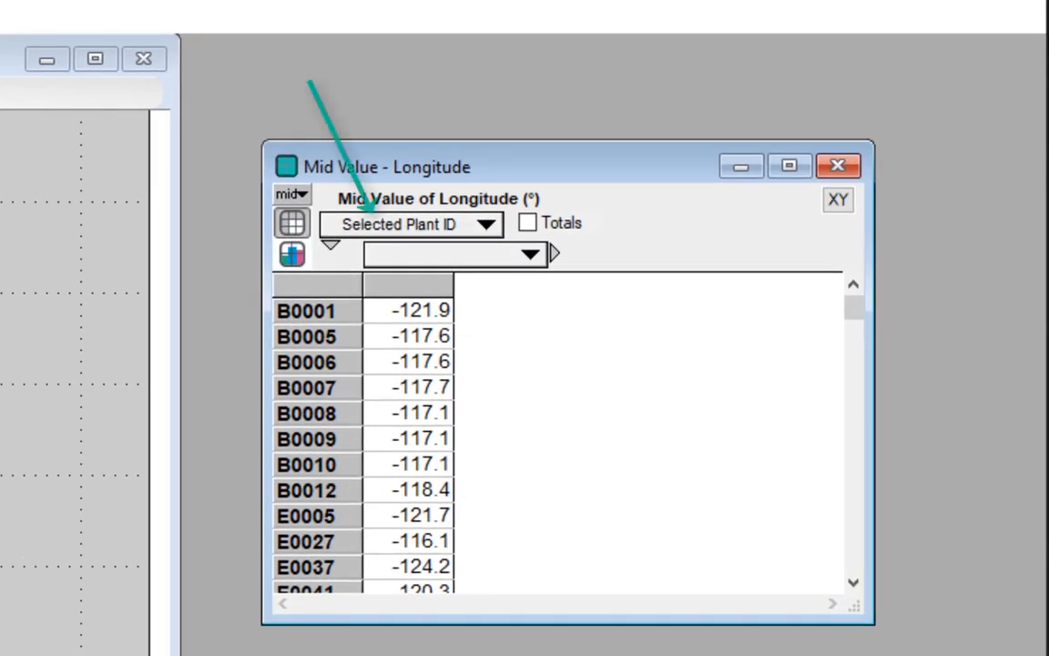
{"action": "left_click", "coordinate": [55, 346]}
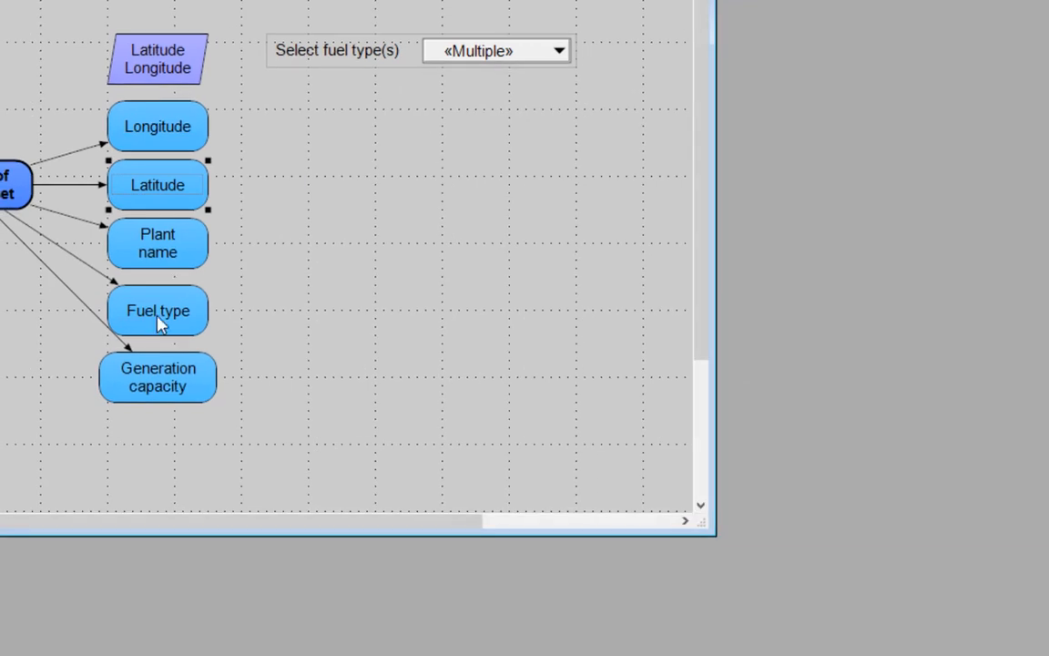
{"action": "left_click", "coordinate": [156, 317]}
{"action": "left_click", "coordinate": [156, 352]}
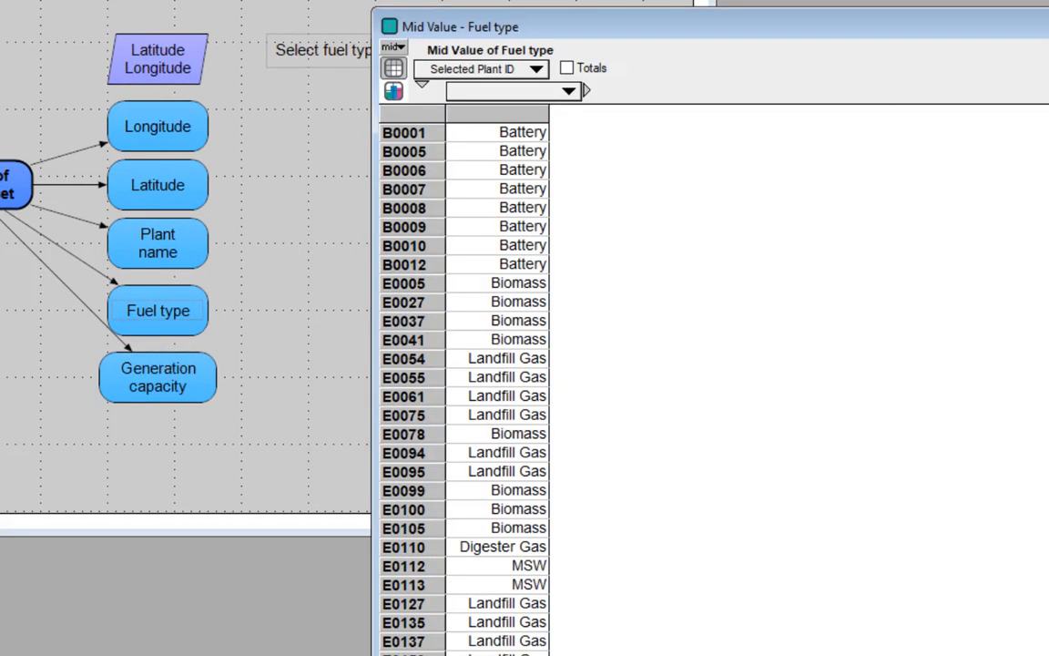
{"action": "left_click", "coordinate": [1022, 6]}
Open the Generation capacity result and display it as a graph.
{"action": "left_click", "coordinate": [160, 372]}
{"action": "left_click", "coordinate": [158, 415]}
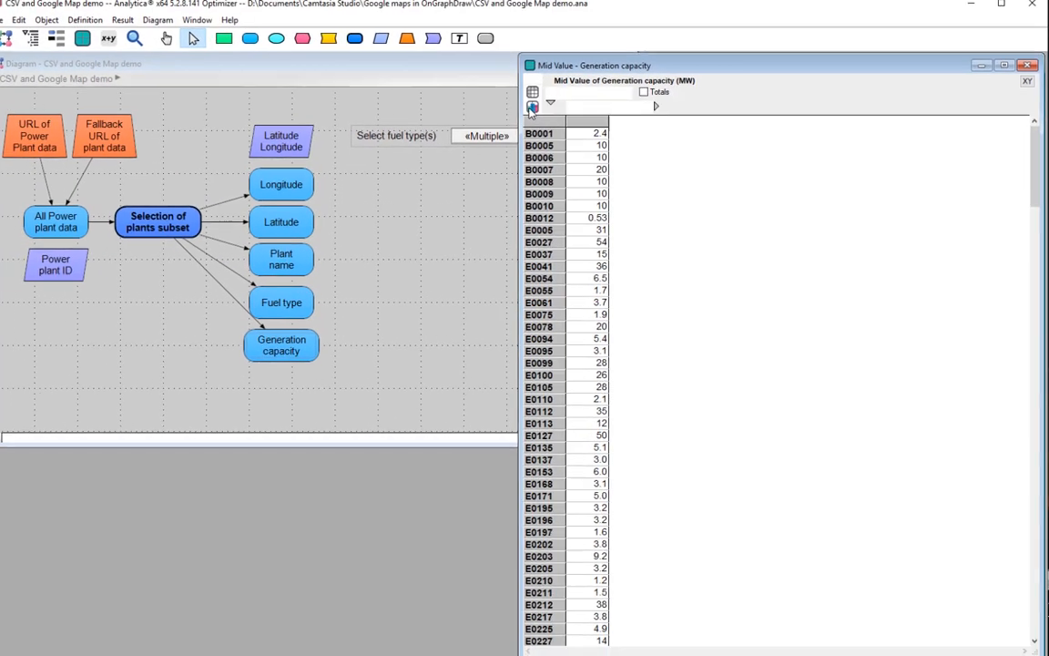
{"action": "left_click", "coordinate": [432, 72]}
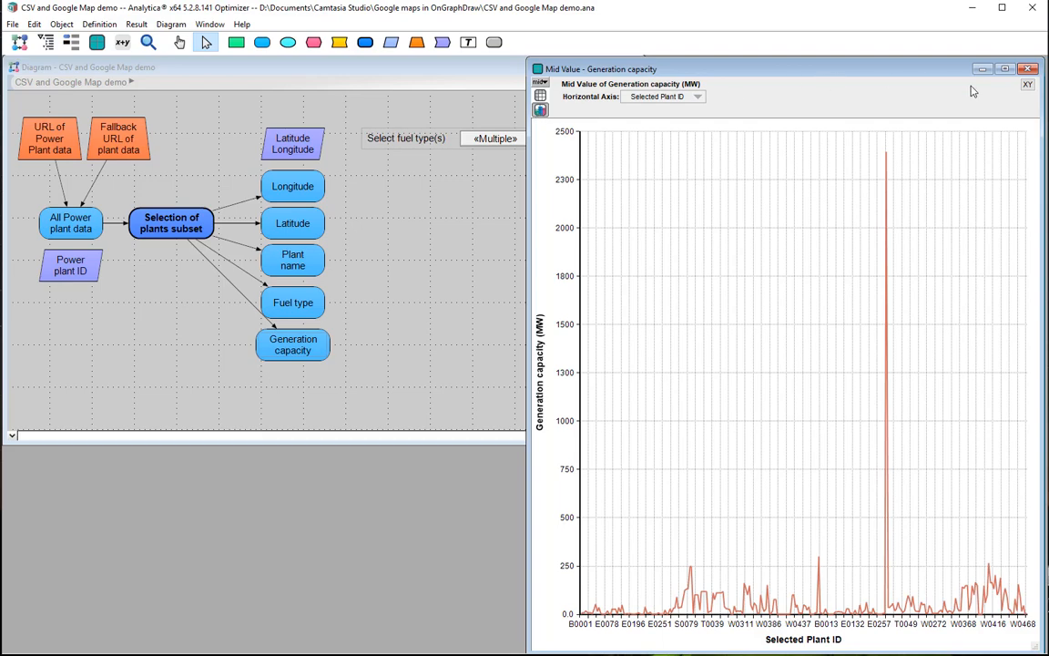
Add the variables Fuel type, Latitude and Longitude as XY comparison sources for the Generation capacity graph.
{"action": "left_click", "coordinate": [1028, 85]}
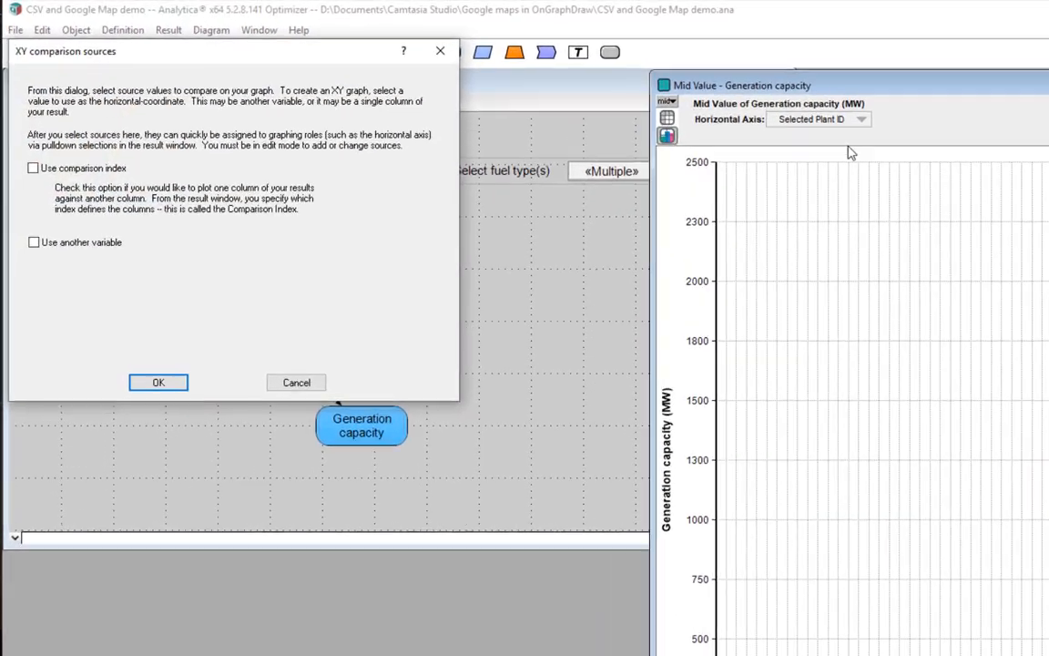
{"action": "left_click", "coordinate": [75, 196]}
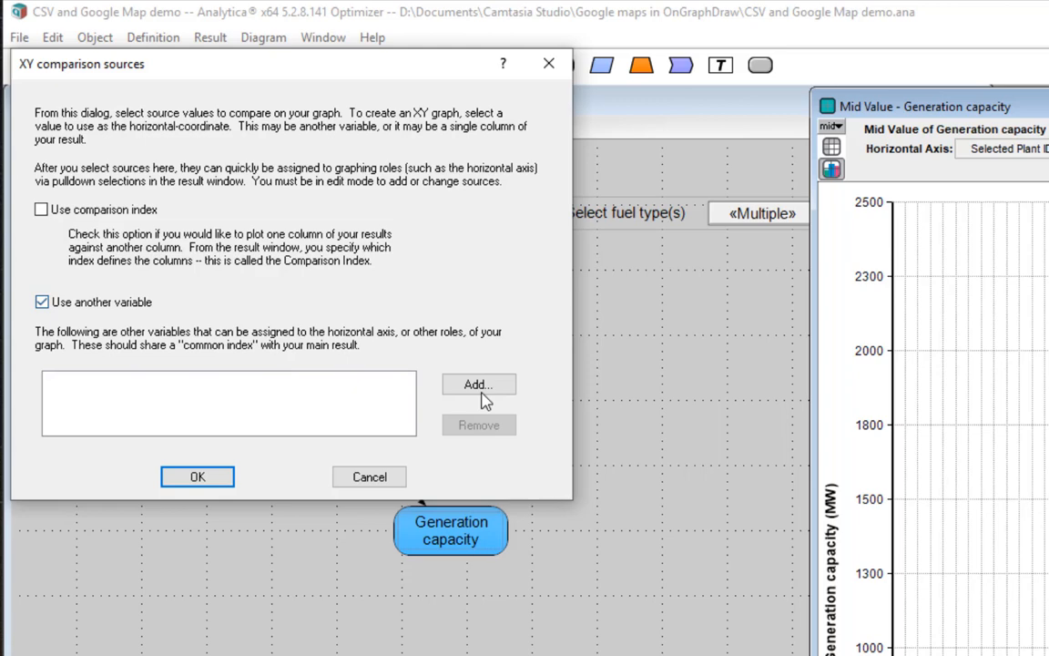
{"action": "left_click", "coordinate": [483, 396]}
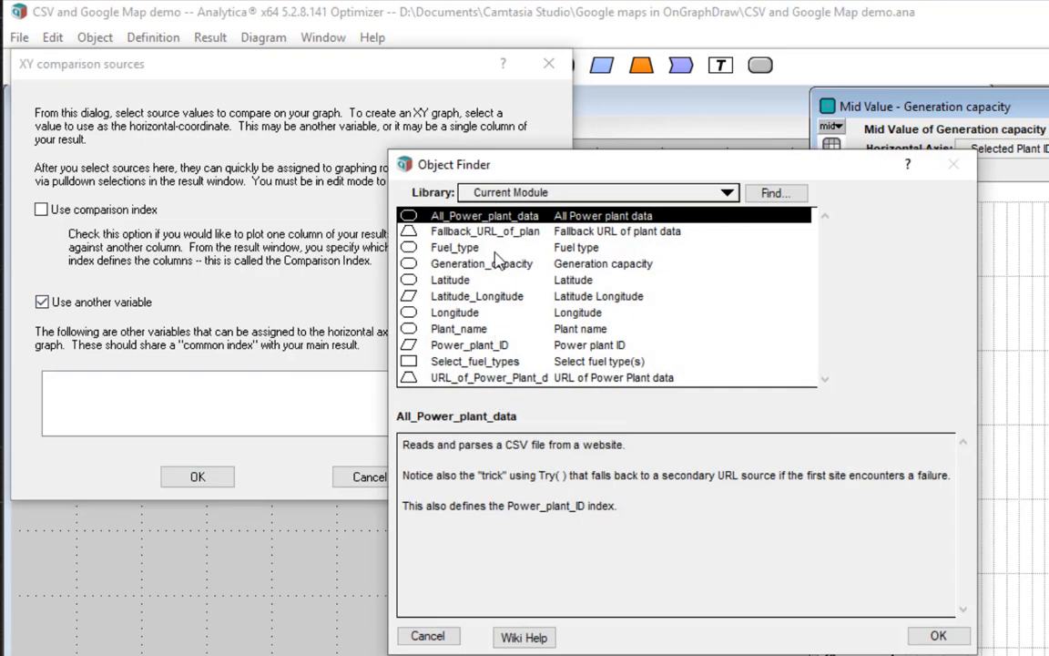
{"action": "left_click", "coordinate": [458, 247]}
{"action": "left_click", "coordinate": [938, 636]}
{"action": "left_click", "coordinate": [478, 383]}
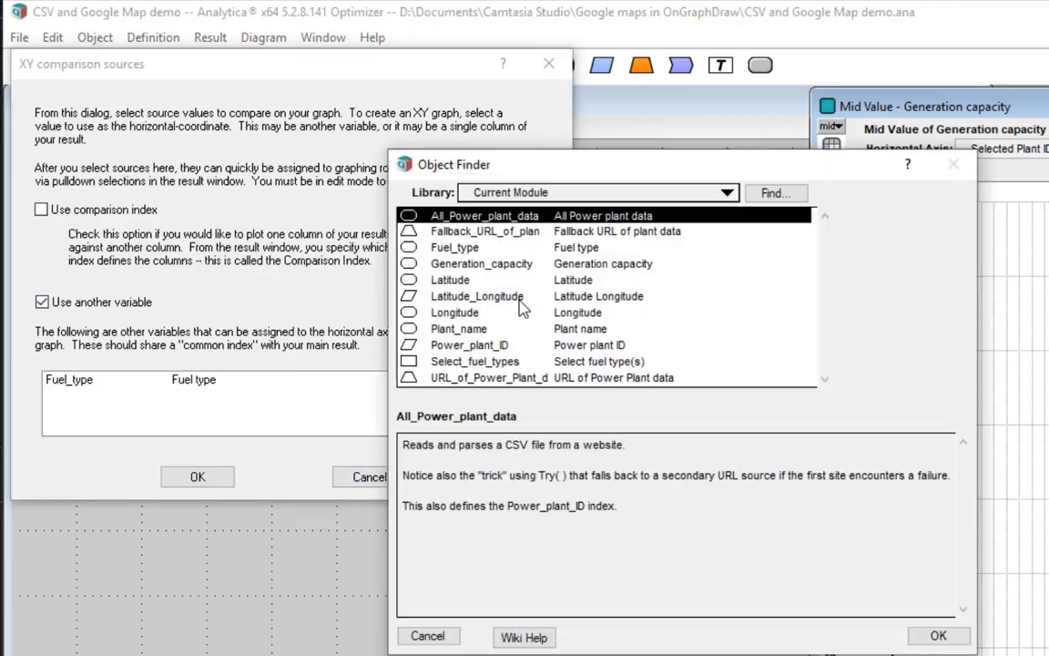
{"action": "left_click", "coordinate": [431, 261]}
{"action": "left_click", "coordinate": [938, 633]}
{"action": "left_click", "coordinate": [480, 384]}
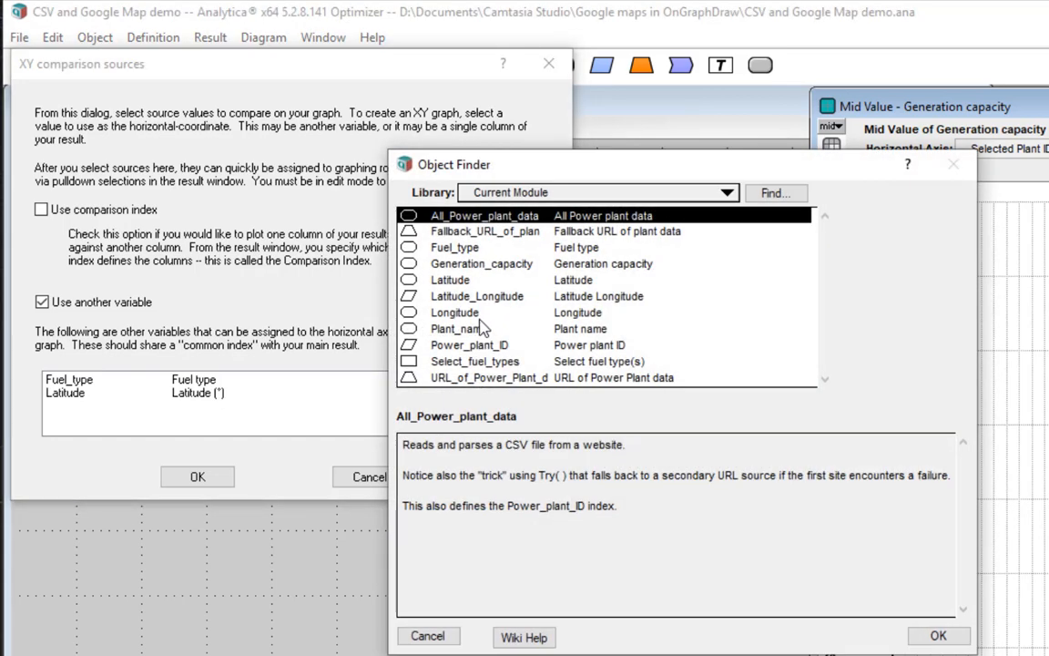
{"action": "left_click", "coordinate": [474, 308]}
{"action": "left_click", "coordinate": [938, 633]}
{"action": "left_click", "coordinate": [208, 479]}
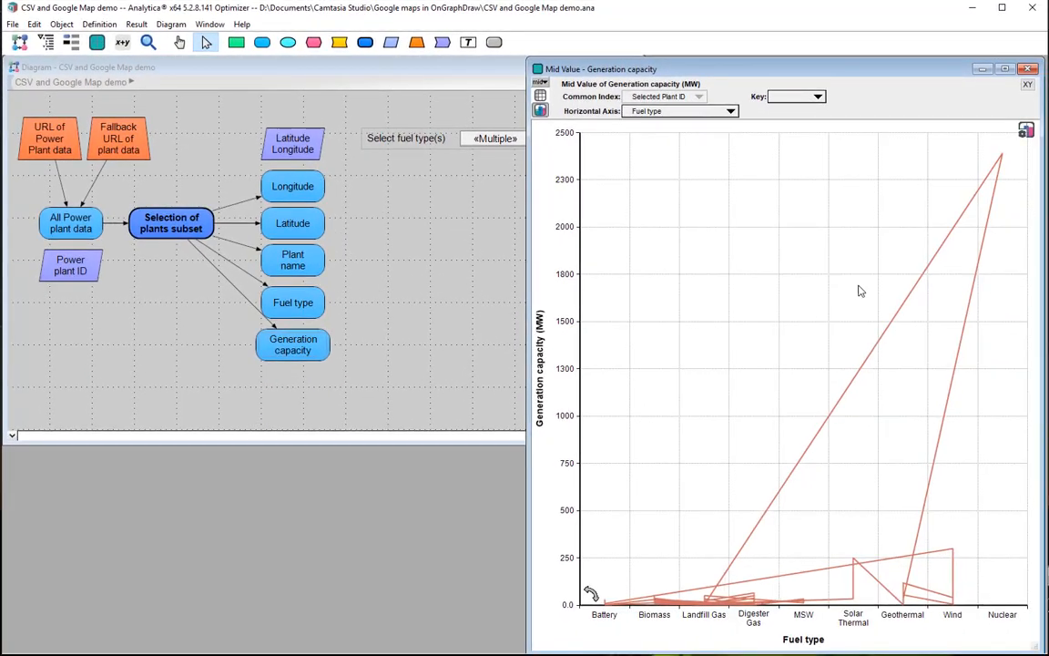
Set the graph's line style to symbols only and allow variable symbol size.
{"action": "left_click", "coordinate": [1026, 131]}
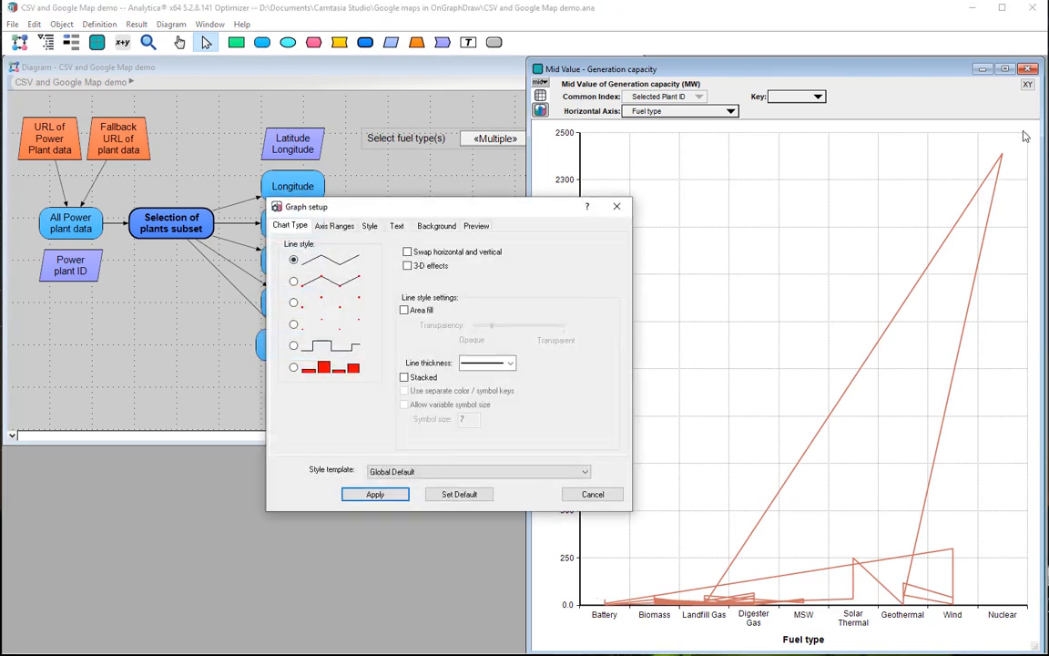
{"action": "left_click", "coordinate": [295, 304]}
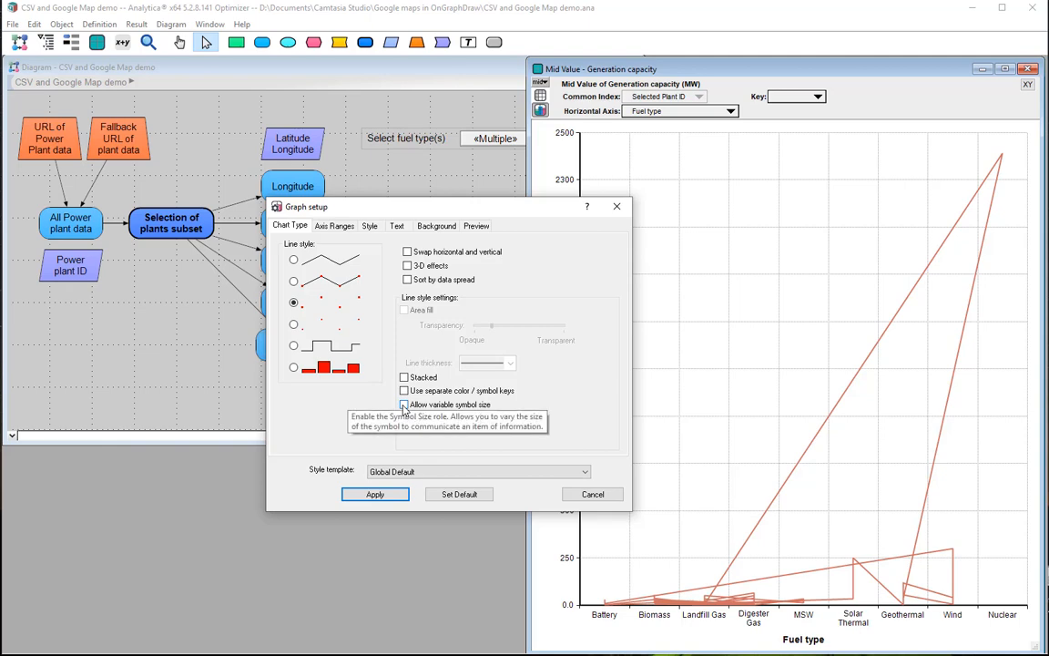
{"action": "left_click", "coordinate": [403, 406]}
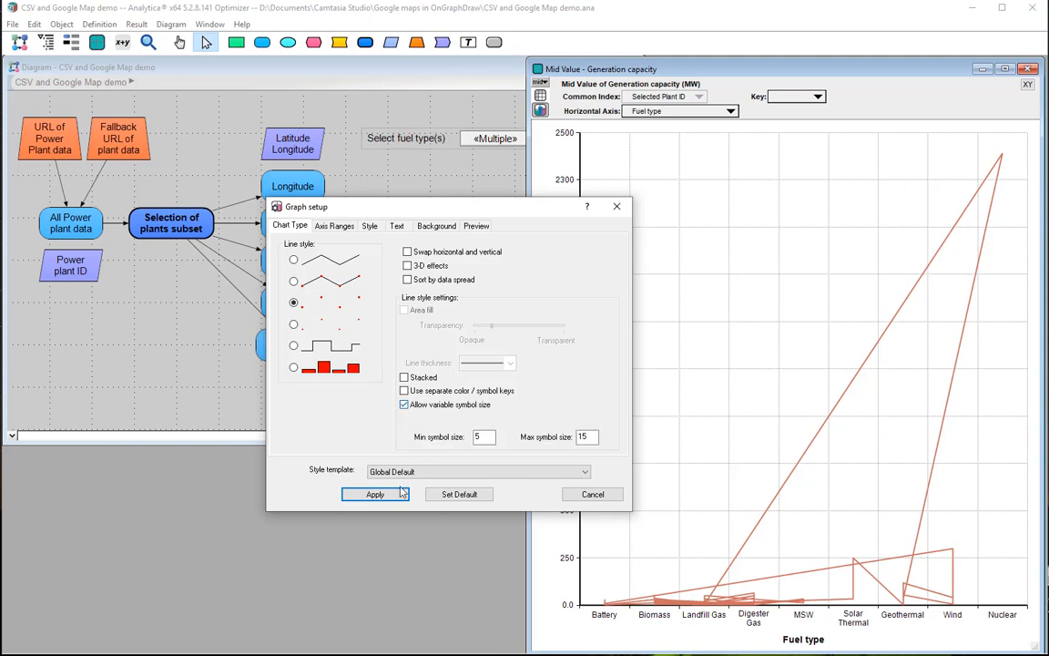
{"action": "left_click", "coordinate": [374, 494]}
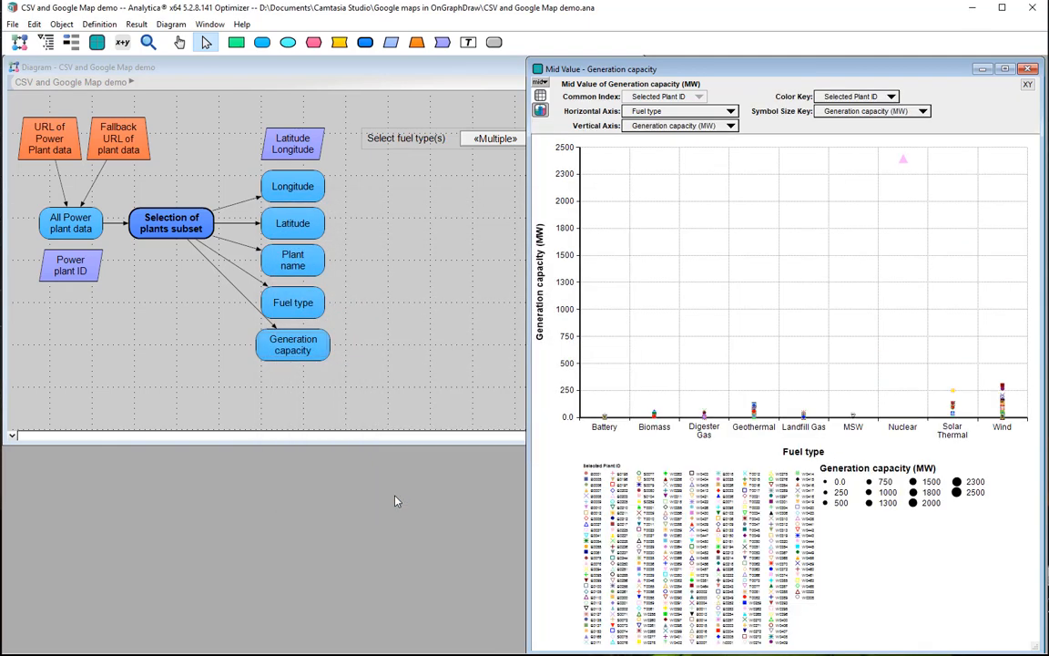
Set the graph's color key to Fuel type, its horizontal axis to Longitude and its vertical axis to Latitude.
{"action": "left_click", "coordinate": [839, 99]}
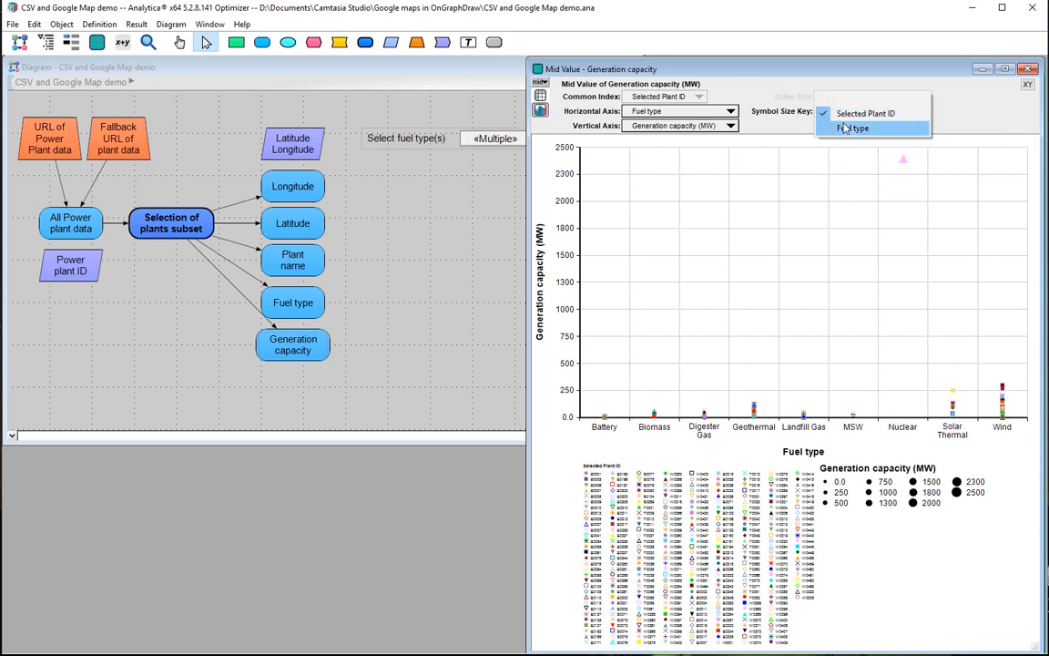
{"action": "left_click", "coordinate": [845, 129]}
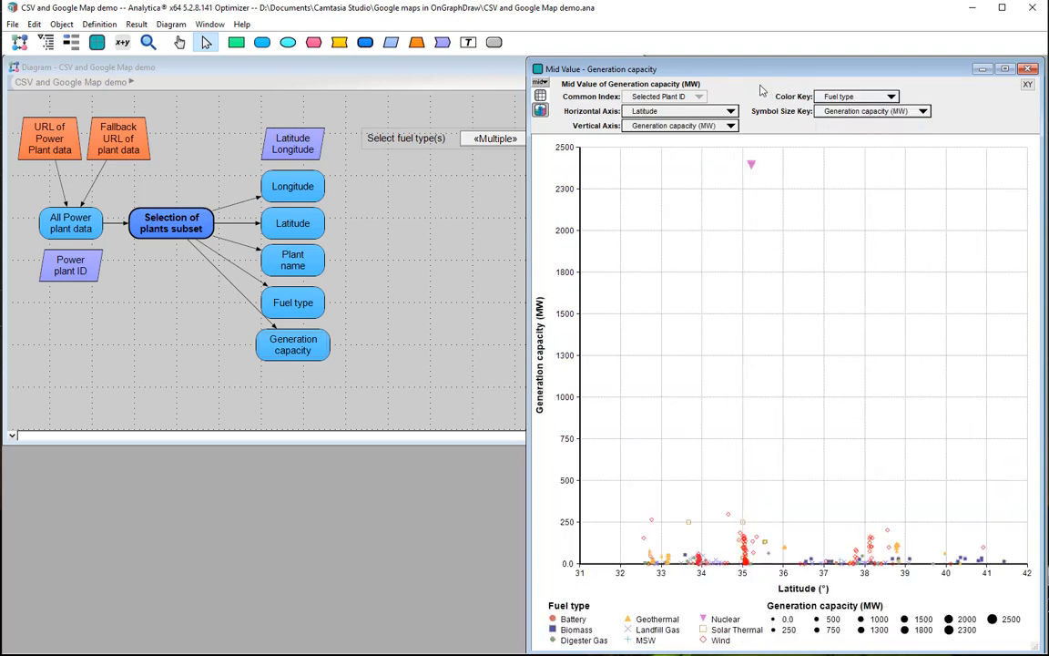
{"action": "left_click", "coordinate": [679, 112]}
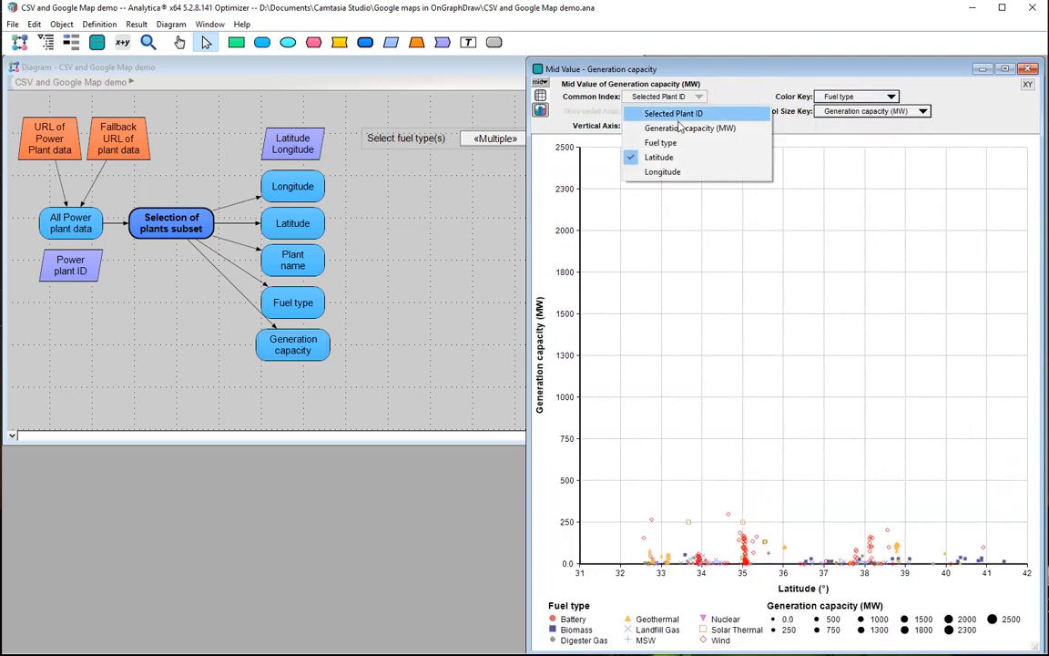
{"action": "left_click", "coordinate": [671, 175]}
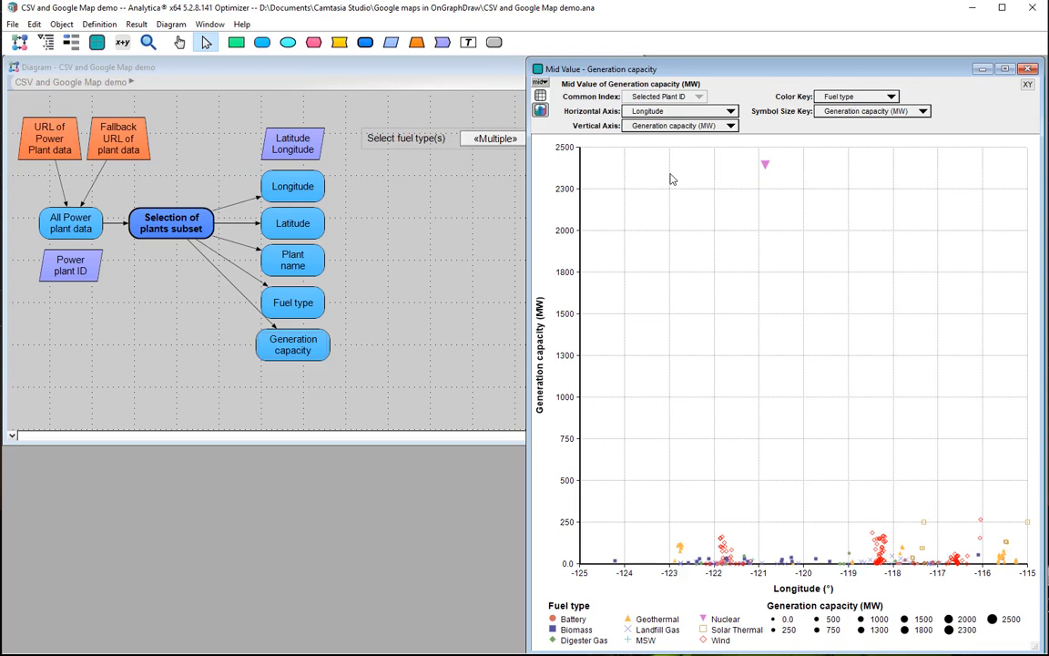
{"action": "left_click", "coordinate": [665, 127]}
{"action": "left_click", "coordinate": [668, 158]}
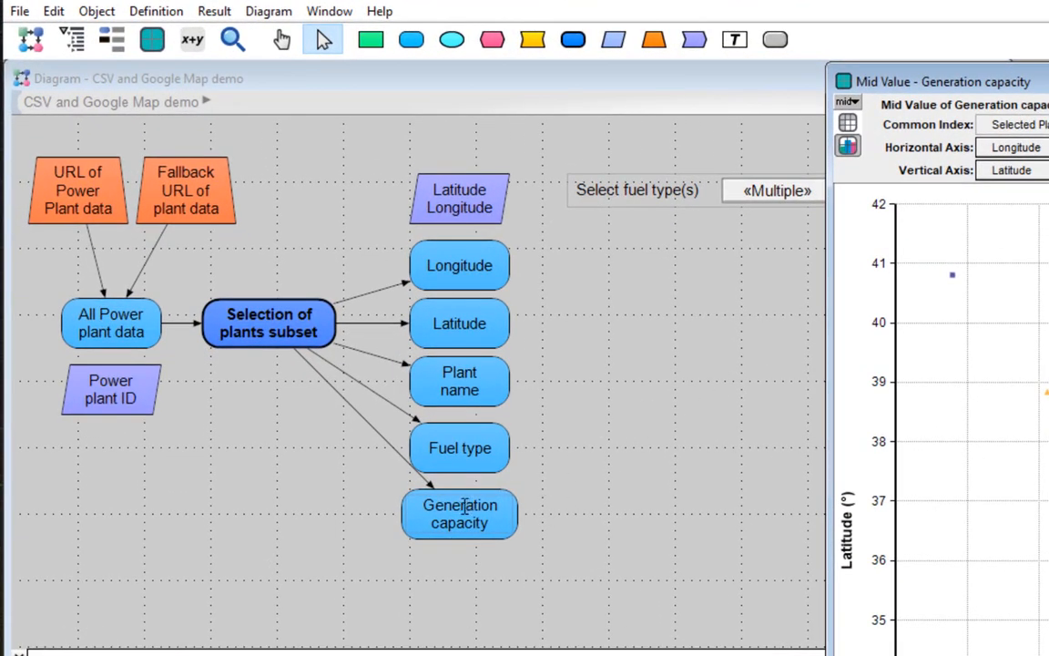
Make the OnGraphDraw attribute visible for variables from the Generation capacity object details, and close its details.
{"action": "left_click", "coordinate": [462, 512]}
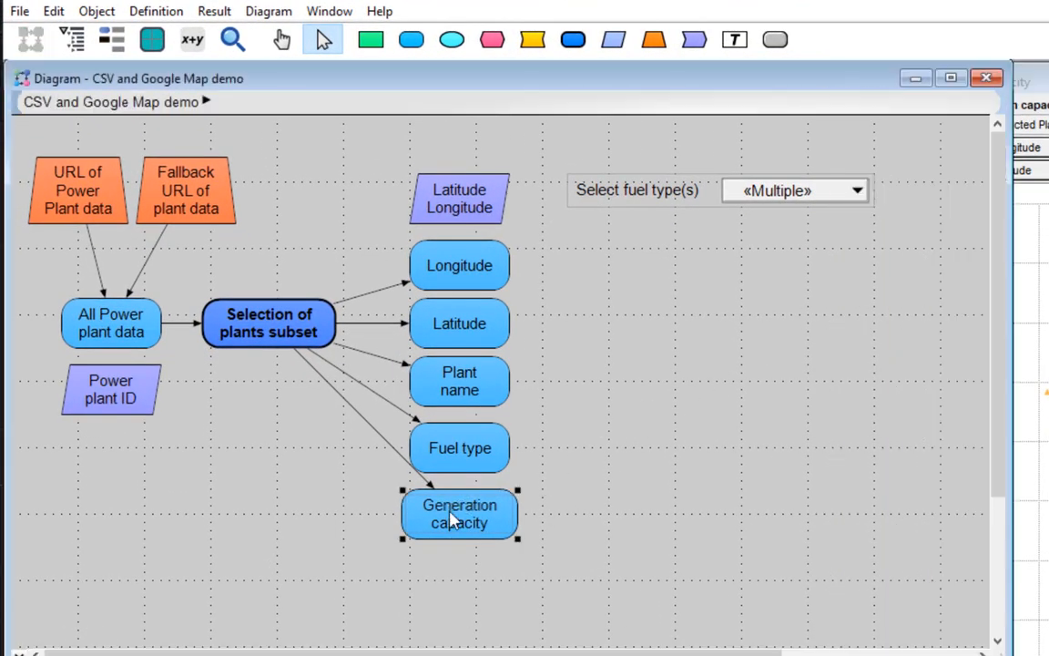
{"action": "left_click", "coordinate": [460, 515]}
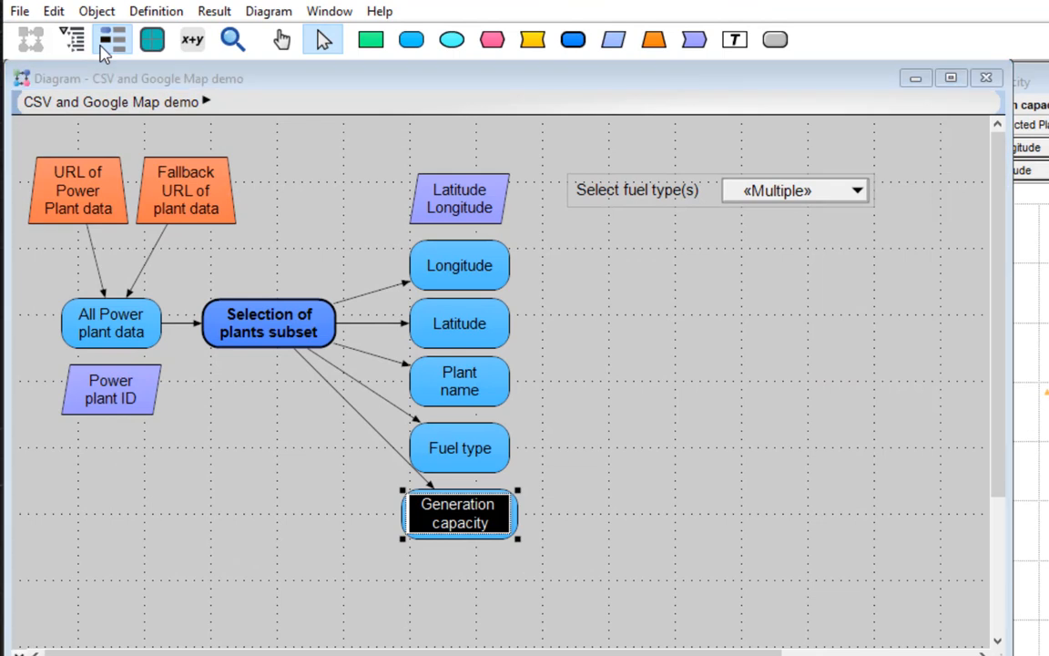
{"action": "left_click", "coordinate": [105, 46]}
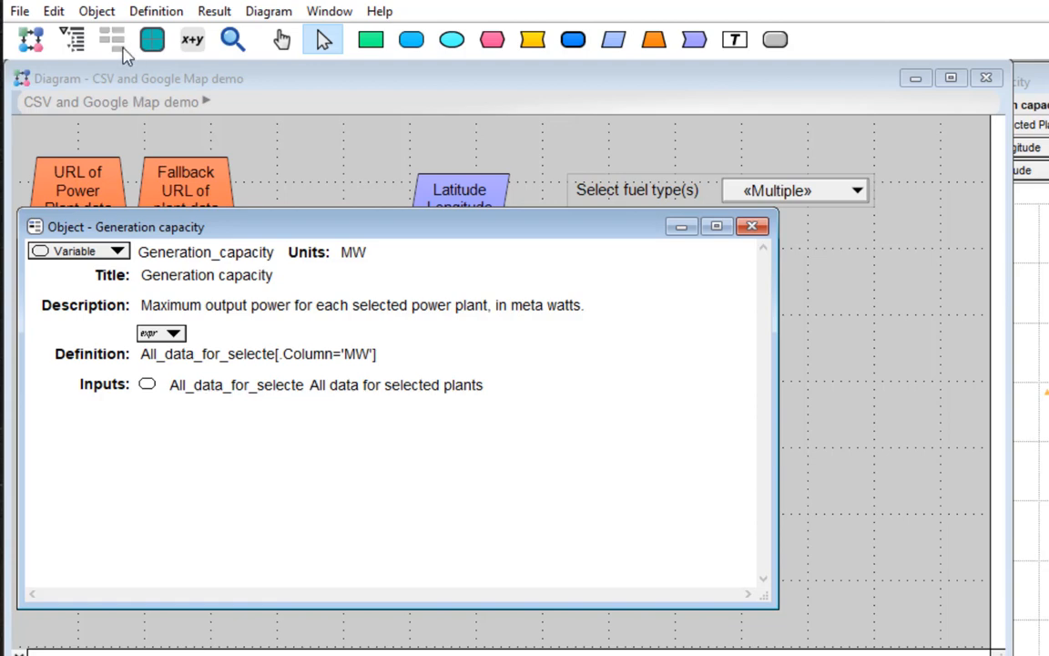
{"action": "left_click", "coordinate": [96, 12]}
{"action": "left_click", "coordinate": [139, 262]}
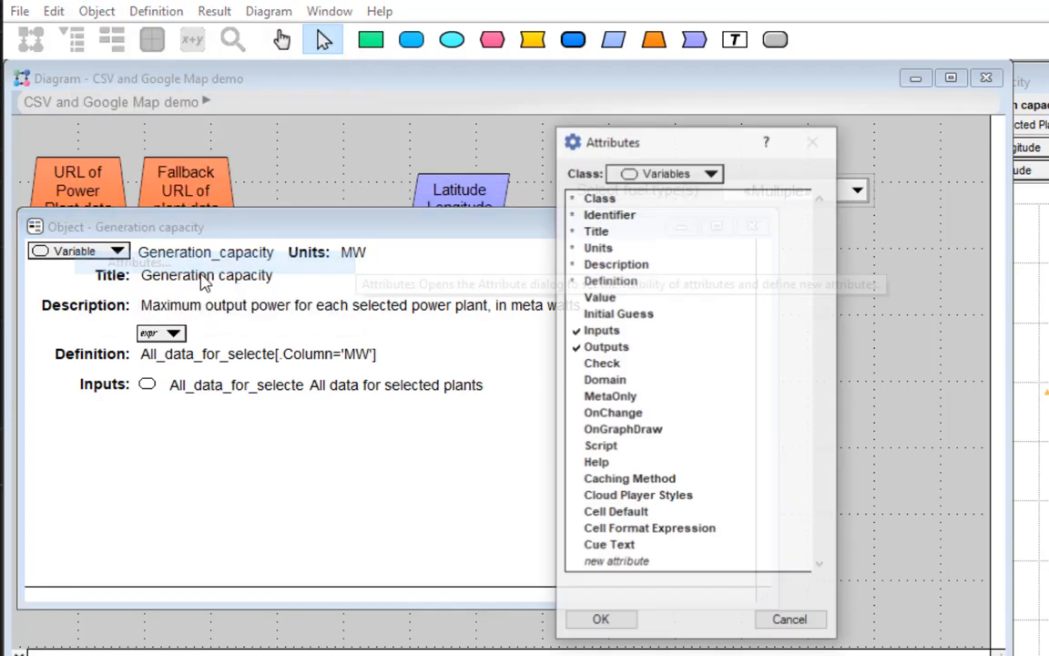
{"action": "left_click", "coordinate": [648, 436]}
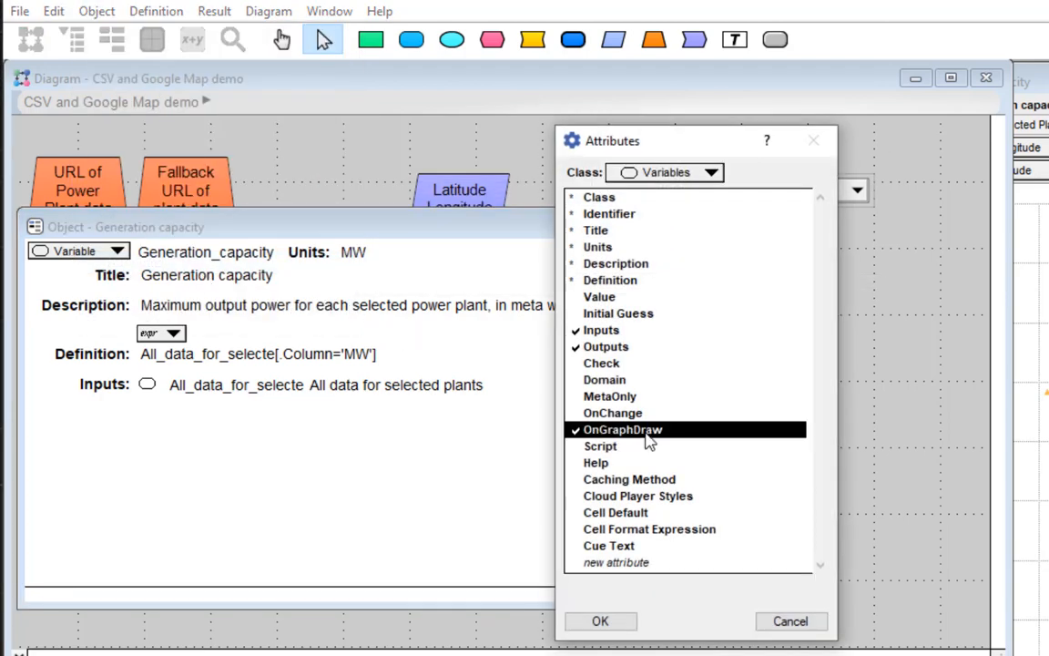
{"action": "left_click", "coordinate": [603, 621]}
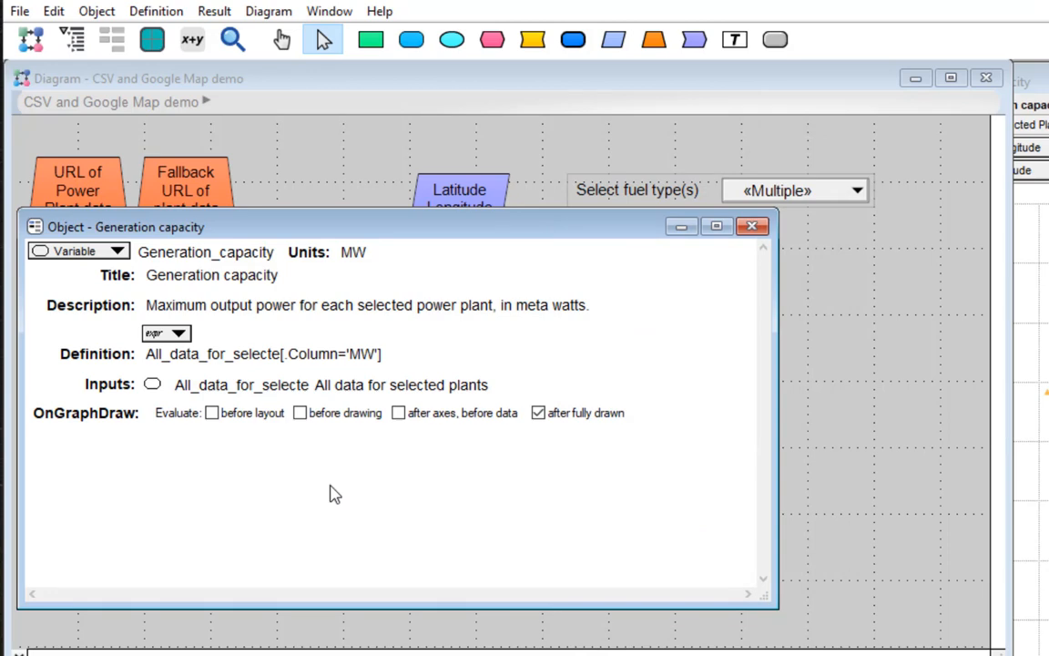
{"action": "left_click", "coordinate": [751, 228]}
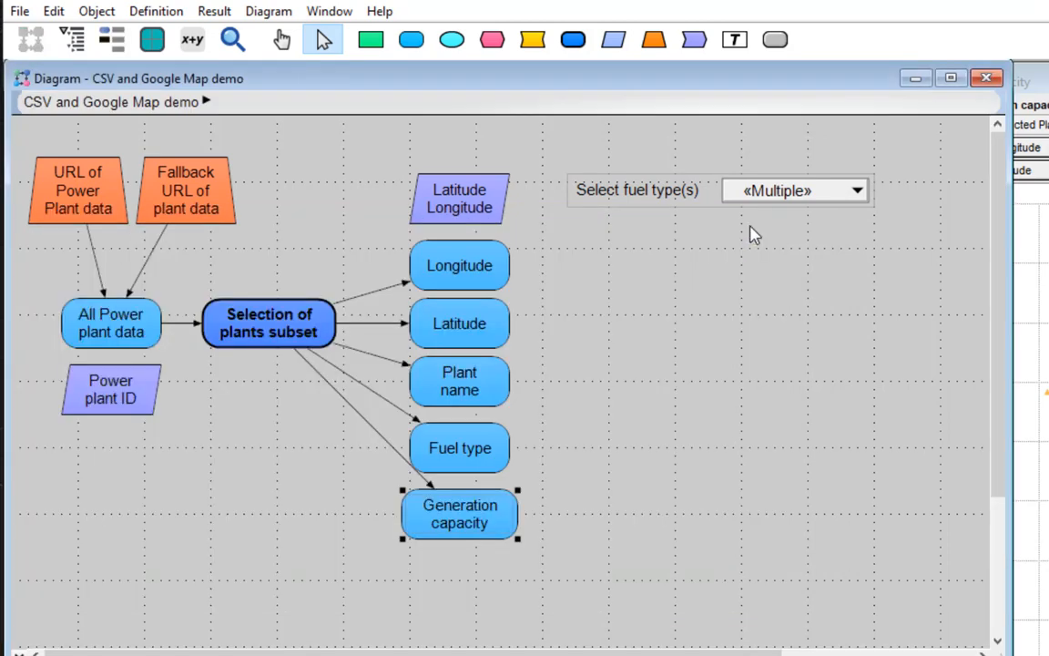
Add the library Google Maps from OnGraphDraw.ana as a linked module and place its node below Power plant ID.
{"action": "left_click", "coordinate": [19, 11]}
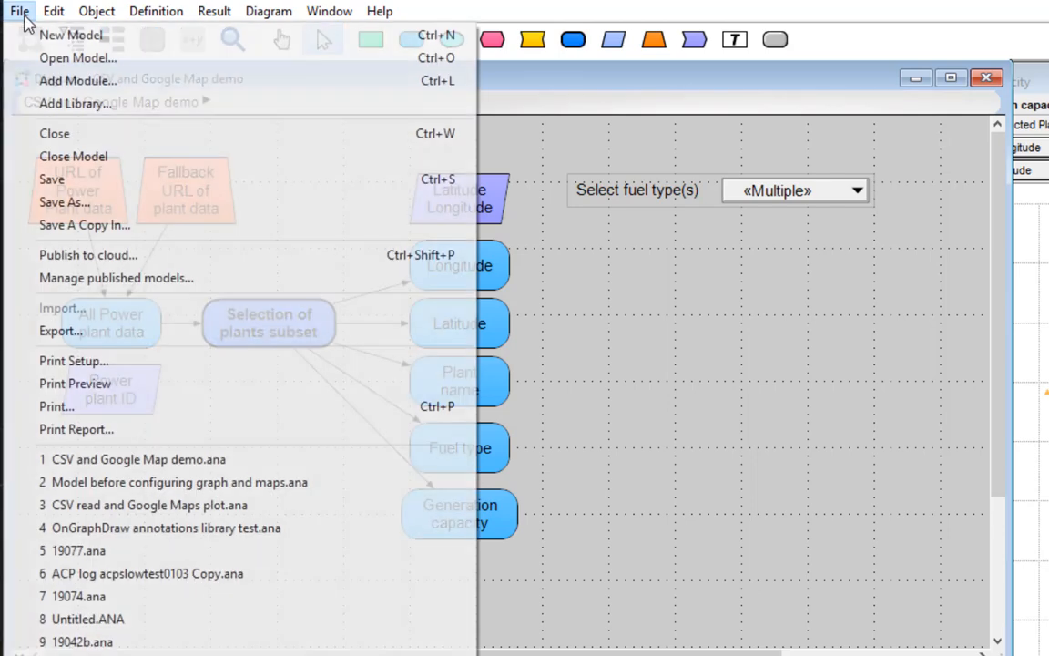
{"action": "left_click", "coordinate": [73, 106]}
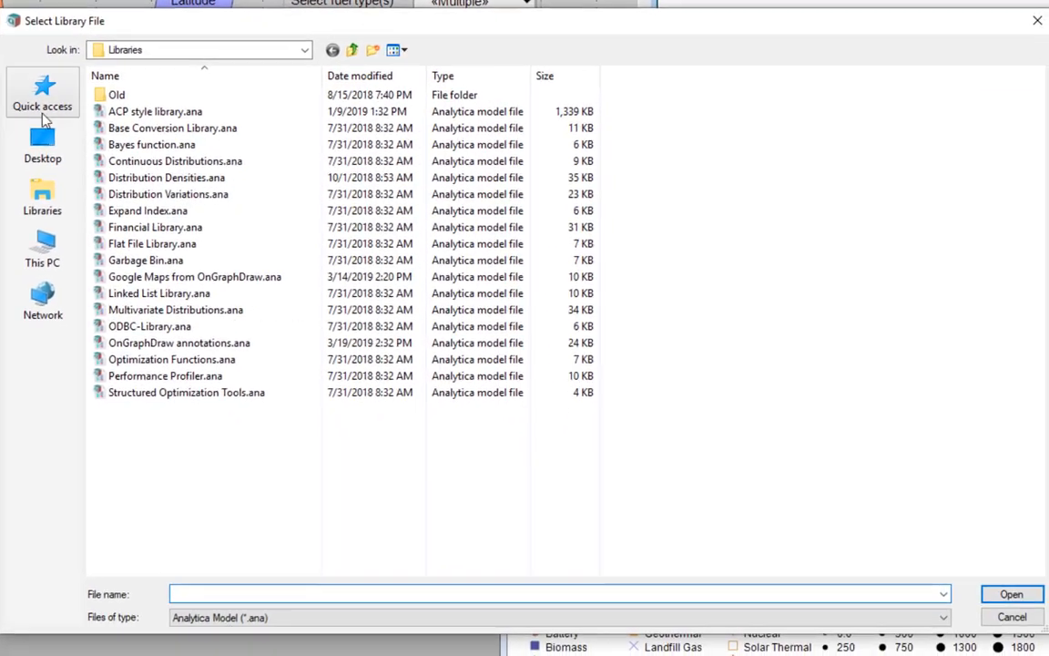
{"action": "left_click", "coordinate": [164, 277]}
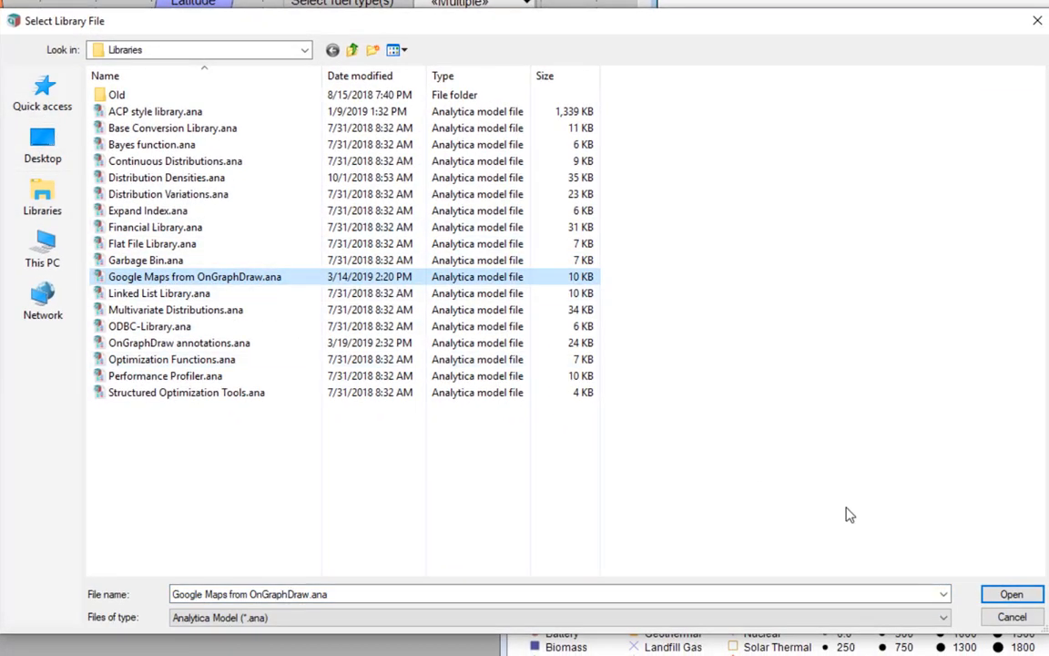
{"action": "left_click", "coordinate": [1009, 593]}
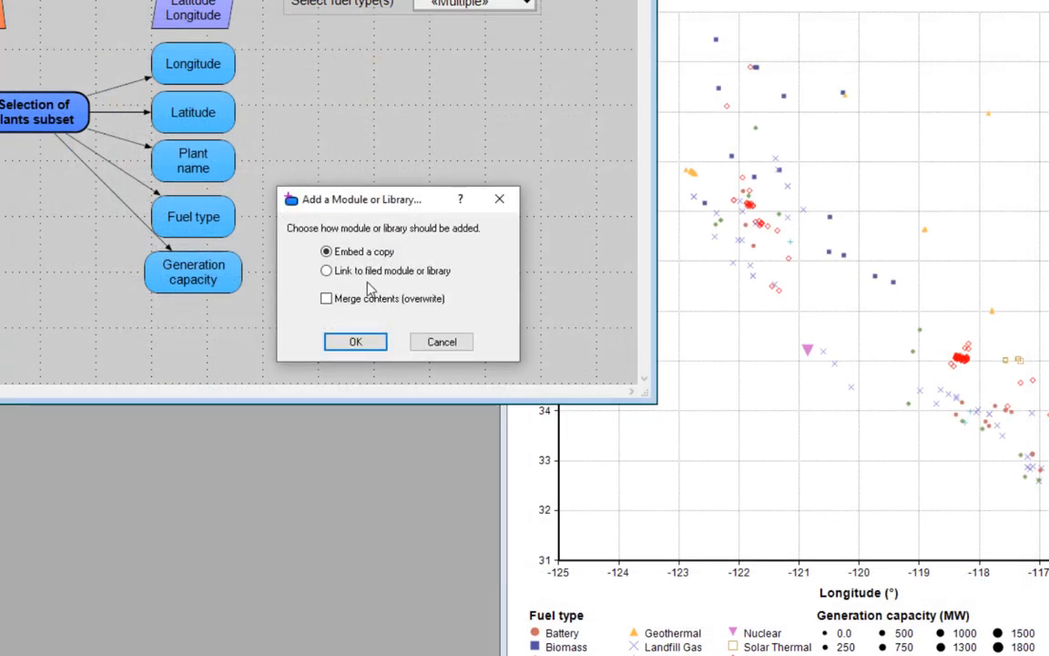
{"action": "left_click", "coordinate": [330, 270]}
{"action": "left_click", "coordinate": [355, 342]}
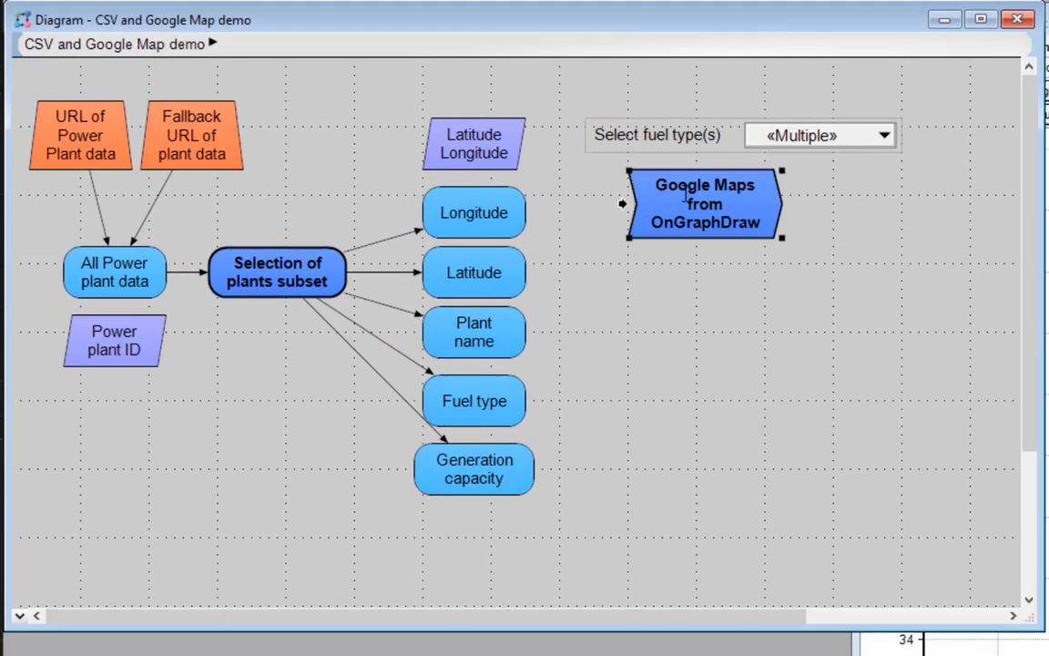
{"action": "left_click_drag", "start_coordinate": [685, 194], "coordinate": [121, 424]}
Open the Generation capacity object details and set OnGraphDraw to evaluate only before drawing.
{"action": "left_click", "coordinate": [469, 480]}
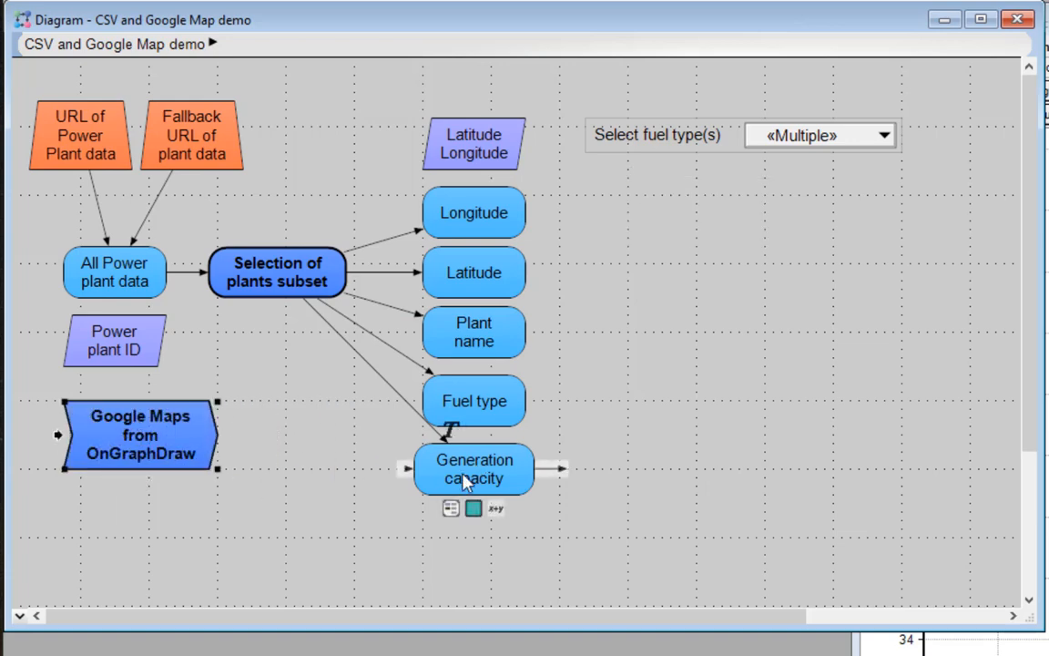
{"action": "double_click", "coordinate": [459, 490]}
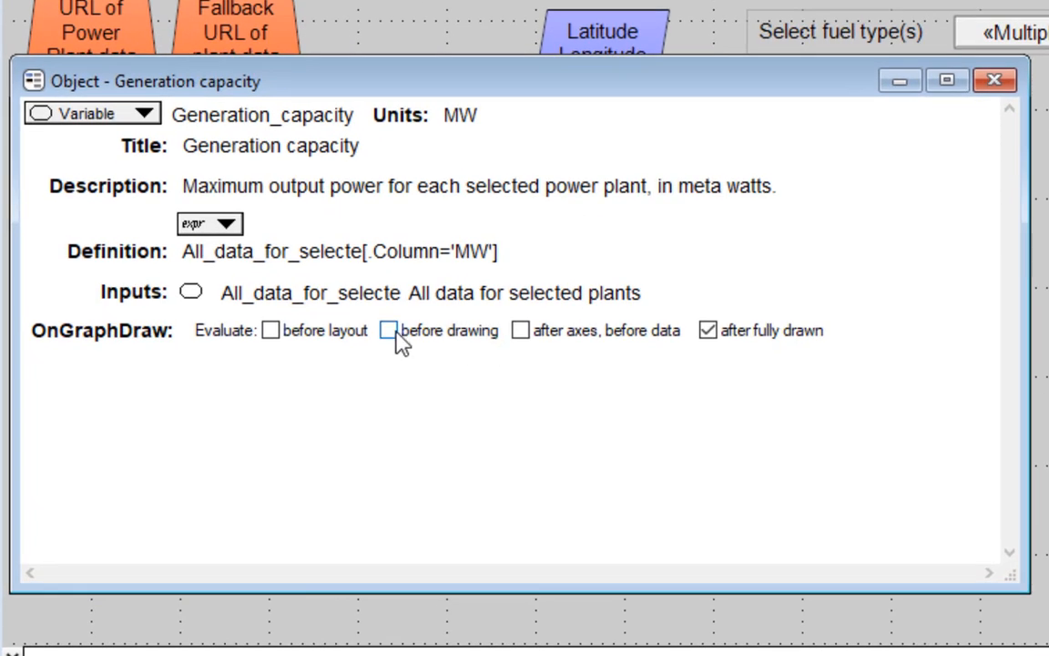
{"action": "left_click", "coordinate": [707, 331]}
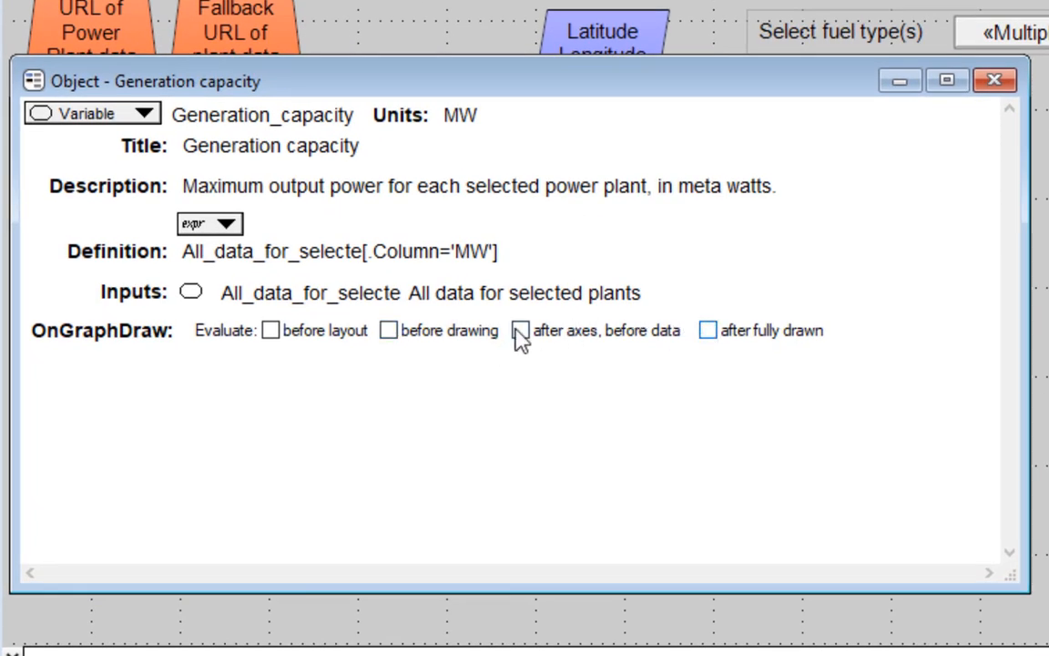
{"action": "left_click", "coordinate": [389, 332]}
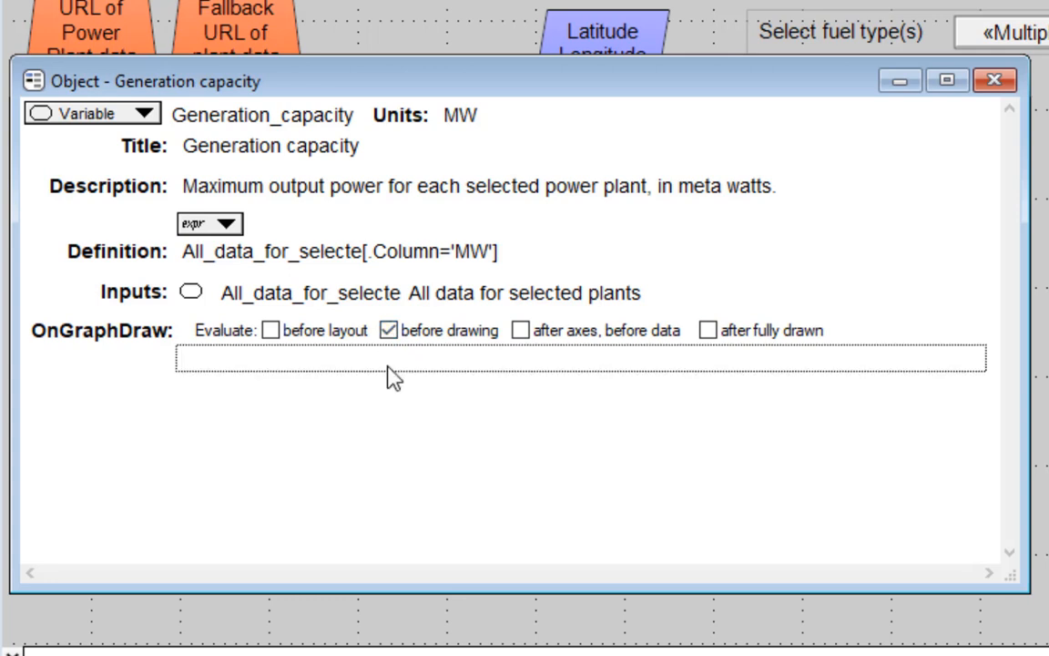
Enter the OnGraphDraw expression roleChanges := OnDraw_Google_map( canv, info, roles ) for Generation capacity.
{"action": "type", "text": "r"}
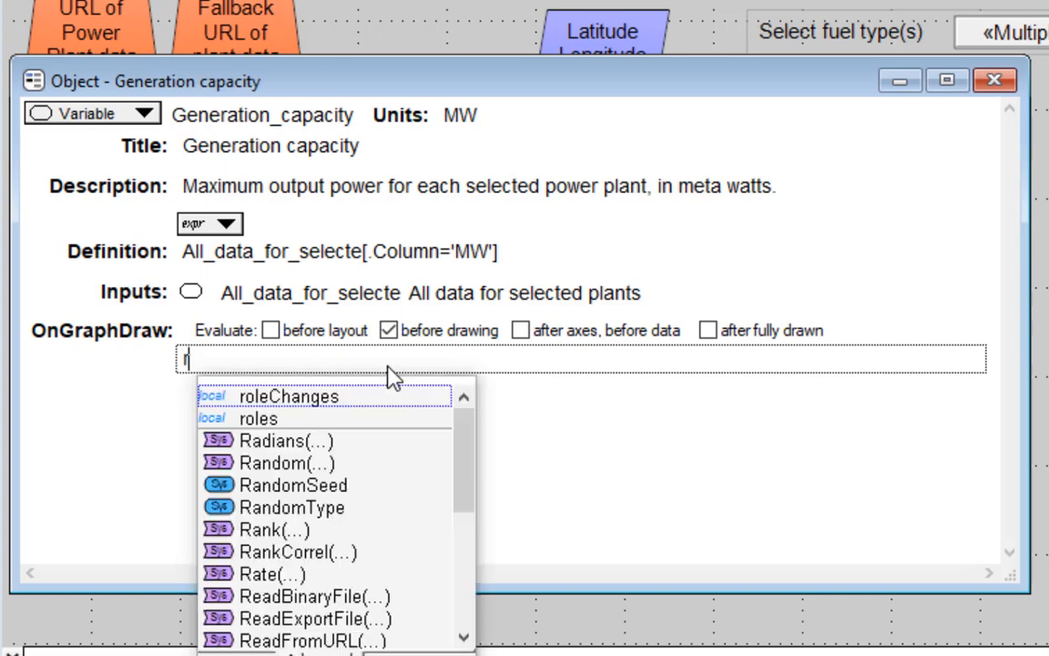
{"action": "type", "text": "oleChanges :"}
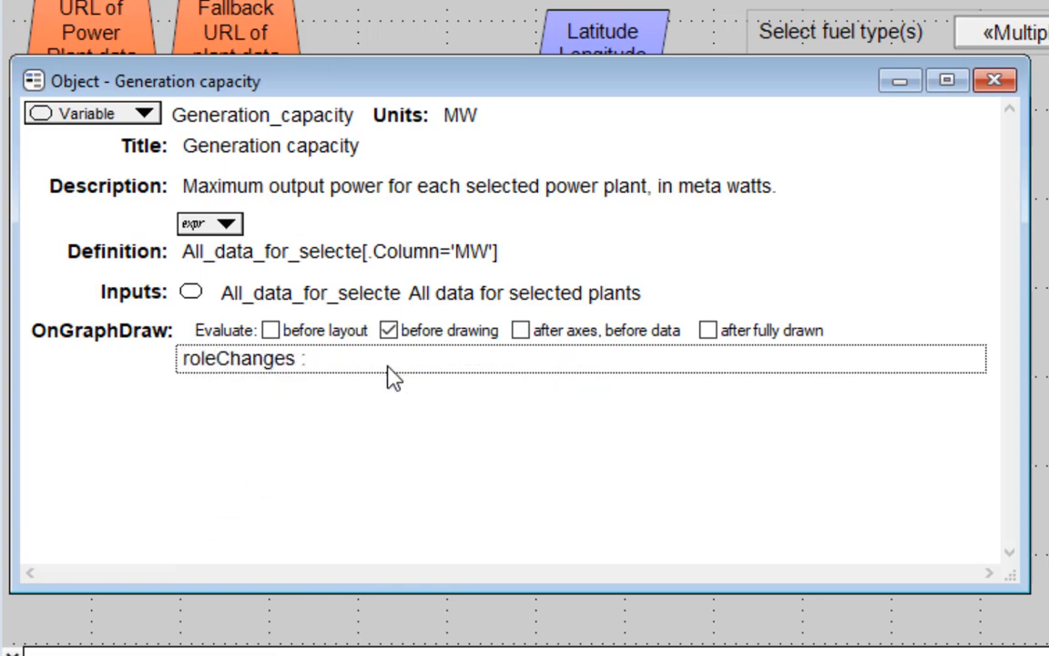
{"action": "type", "text": "= On"}
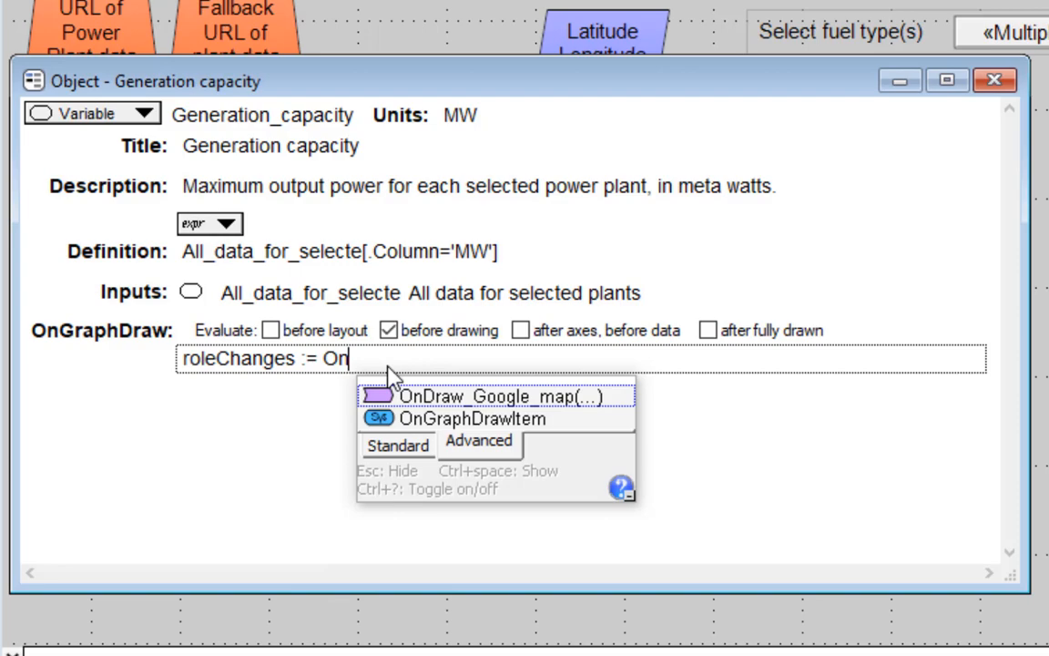
{"action": "key", "text": "Tab"}
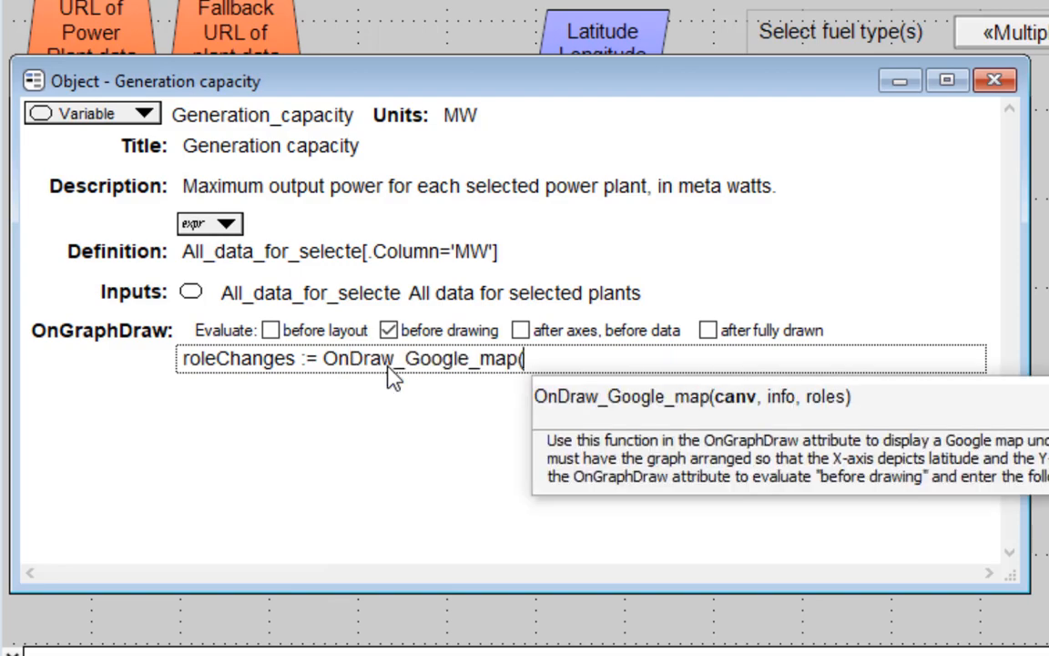
{"action": "type", "text": "canv,"}
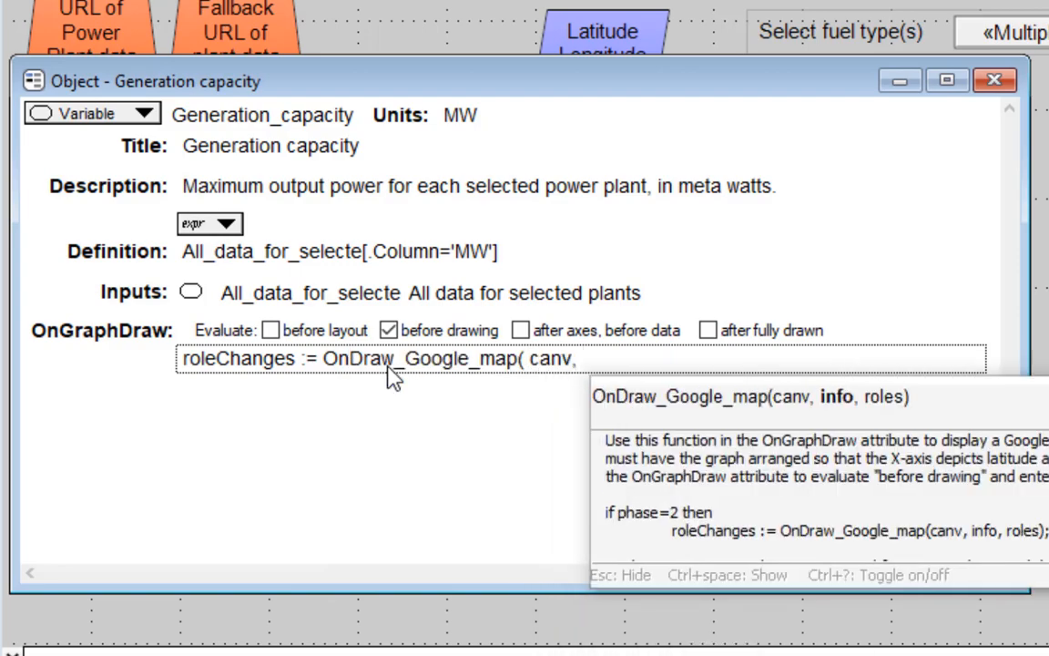
{"action": "type", "text": " info, roles )"}
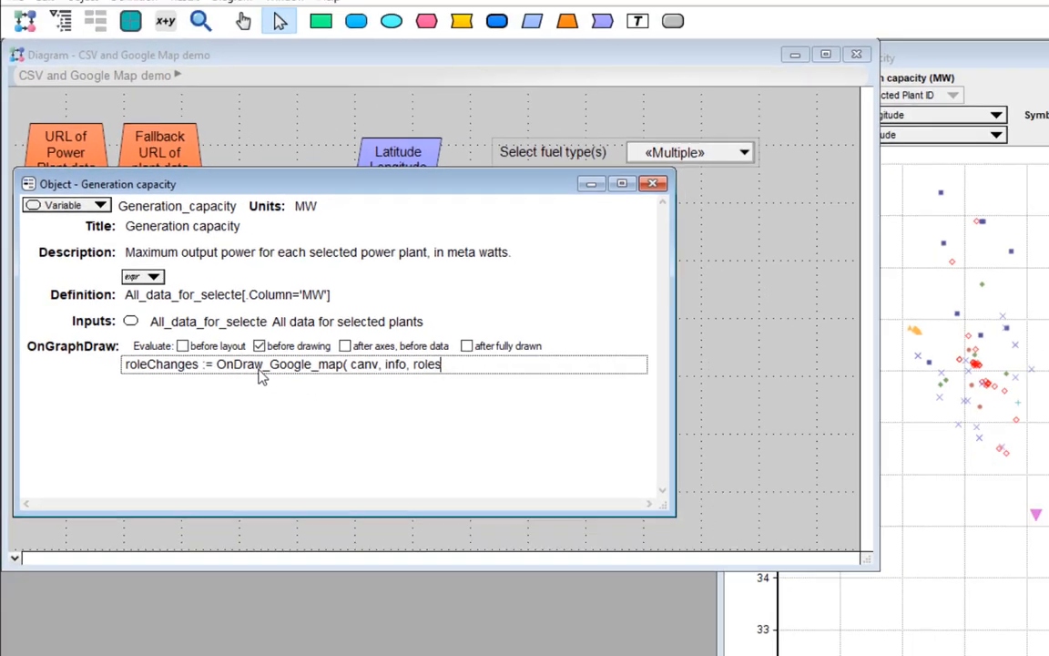
{"action": "key", "text": "Tab"}
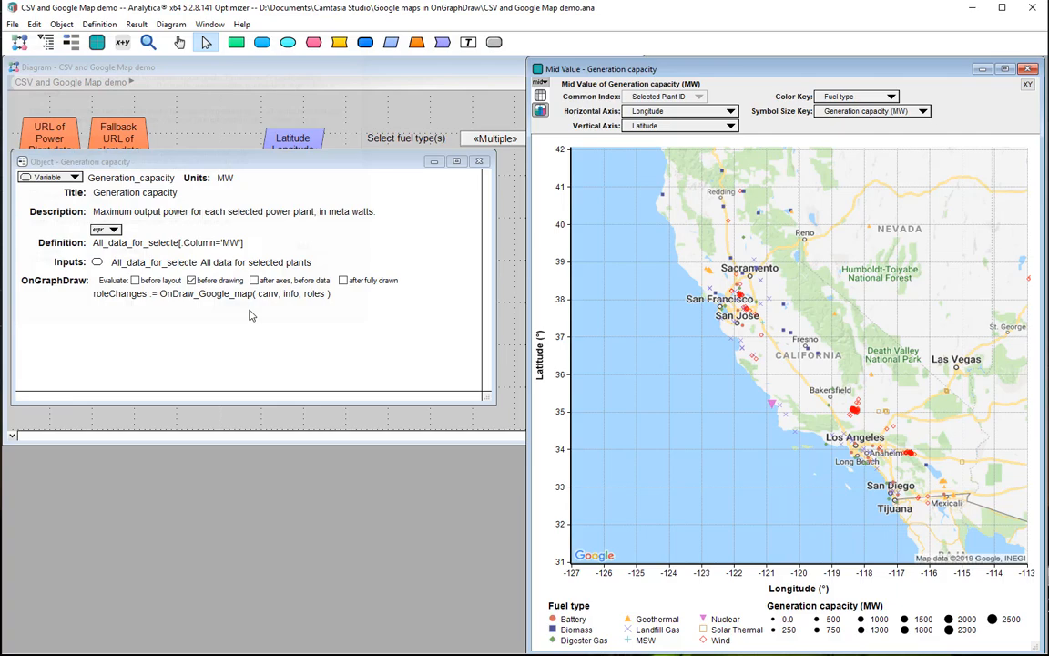
Set both the grid and the frame of the Generation capacity graph to None and apply the setup.
{"action": "double_click", "coordinate": [1022, 144]}
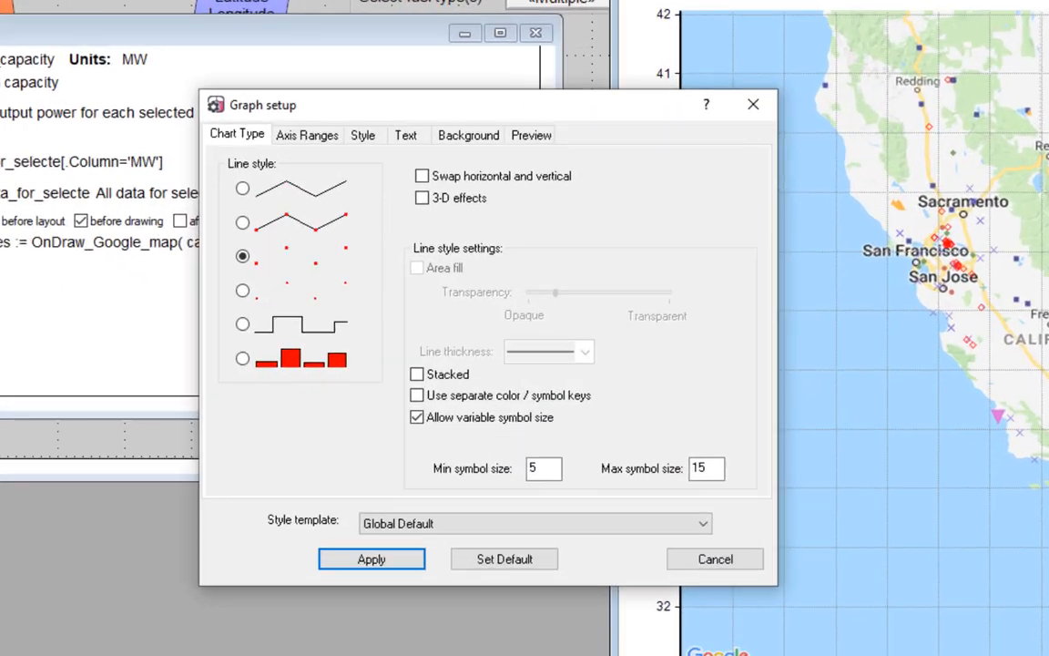
{"action": "left_click", "coordinate": [373, 229]}
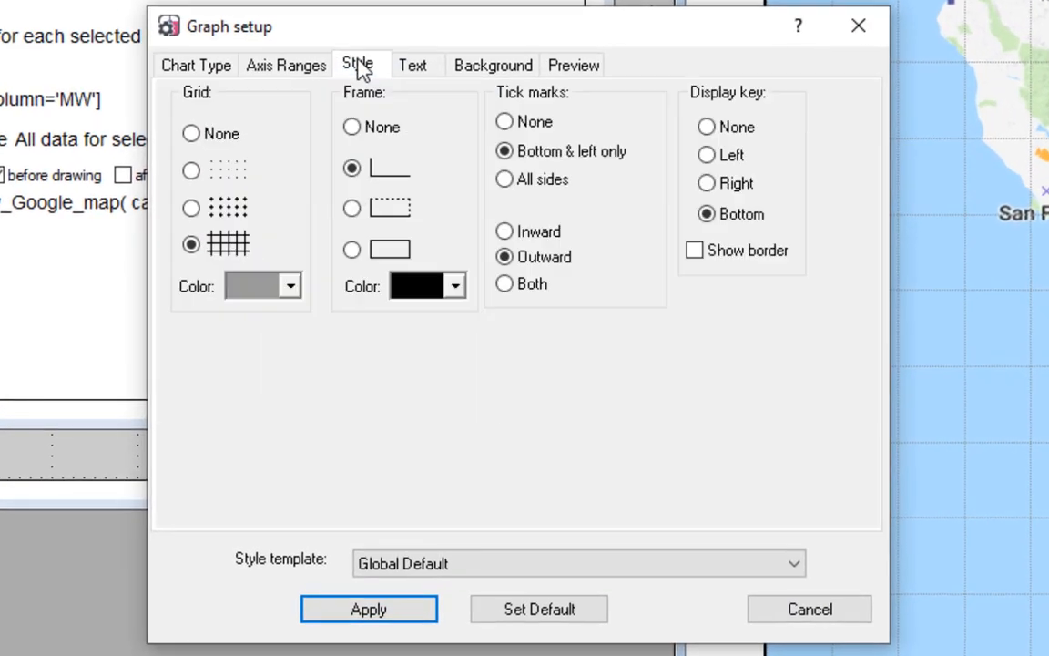
{"action": "left_click", "coordinate": [207, 142]}
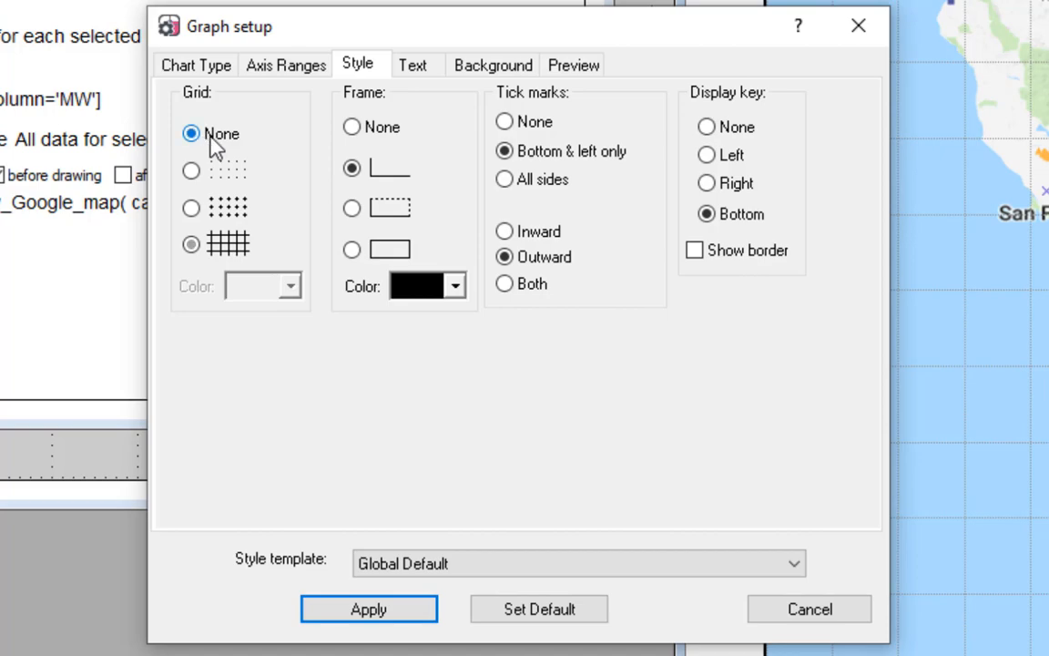
{"action": "left_click", "coordinate": [378, 139]}
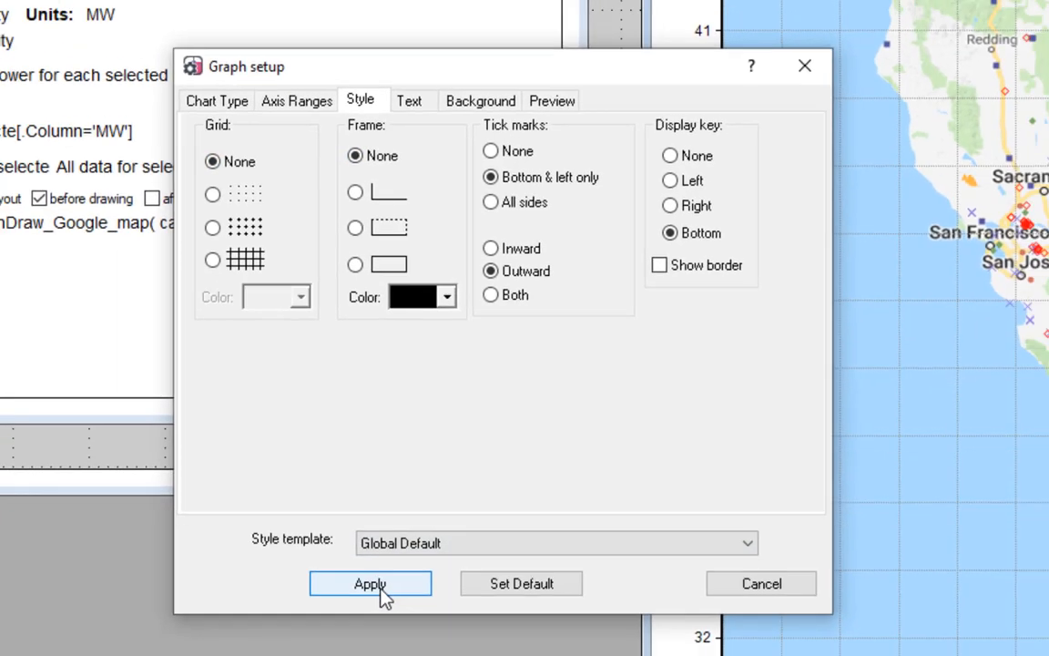
{"action": "left_click", "coordinate": [382, 613]}
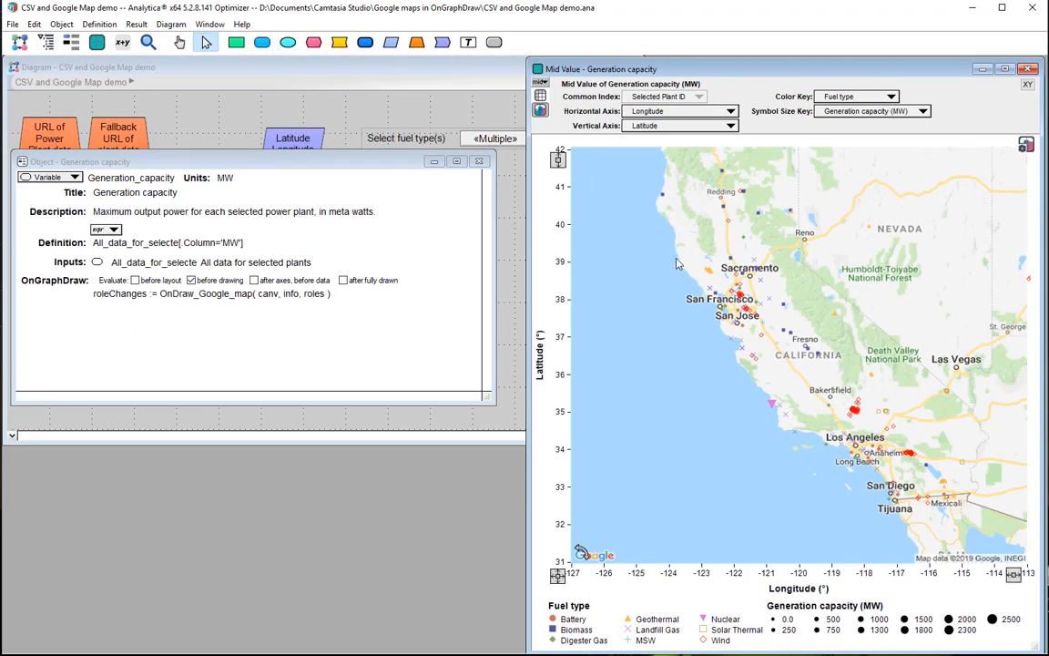
Inspect the plants on the map around San Francisco Bay, across Southern California and around Tehachapi and Mojave.
{"action": "left_click_drag", "start_coordinate": [679, 254], "coordinate": [763, 338]}
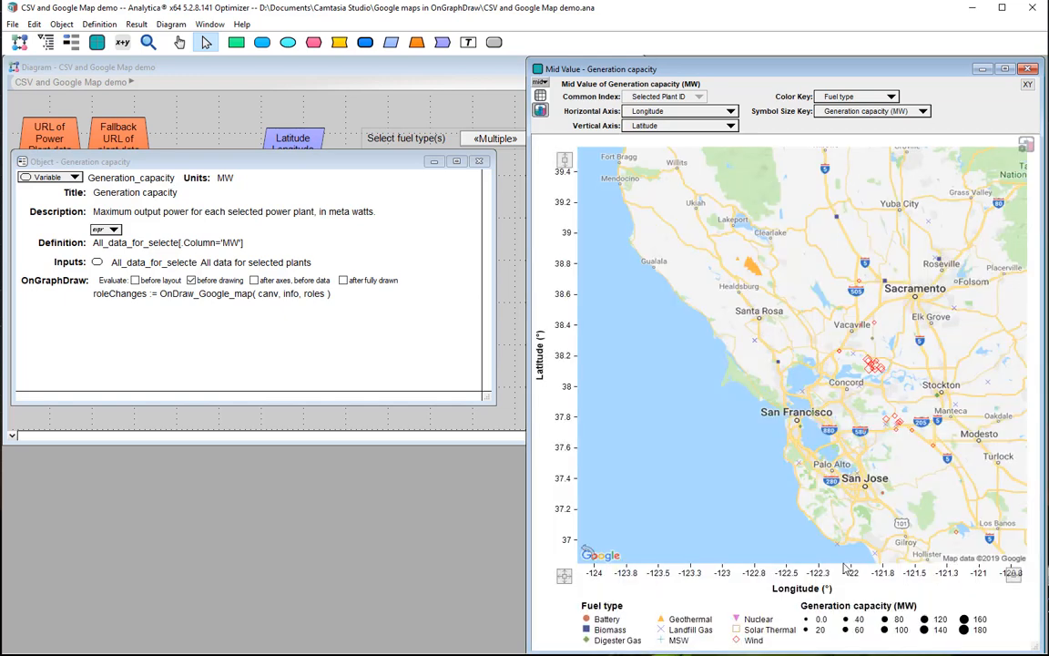
{"action": "left_click", "coordinate": [567, 580]}
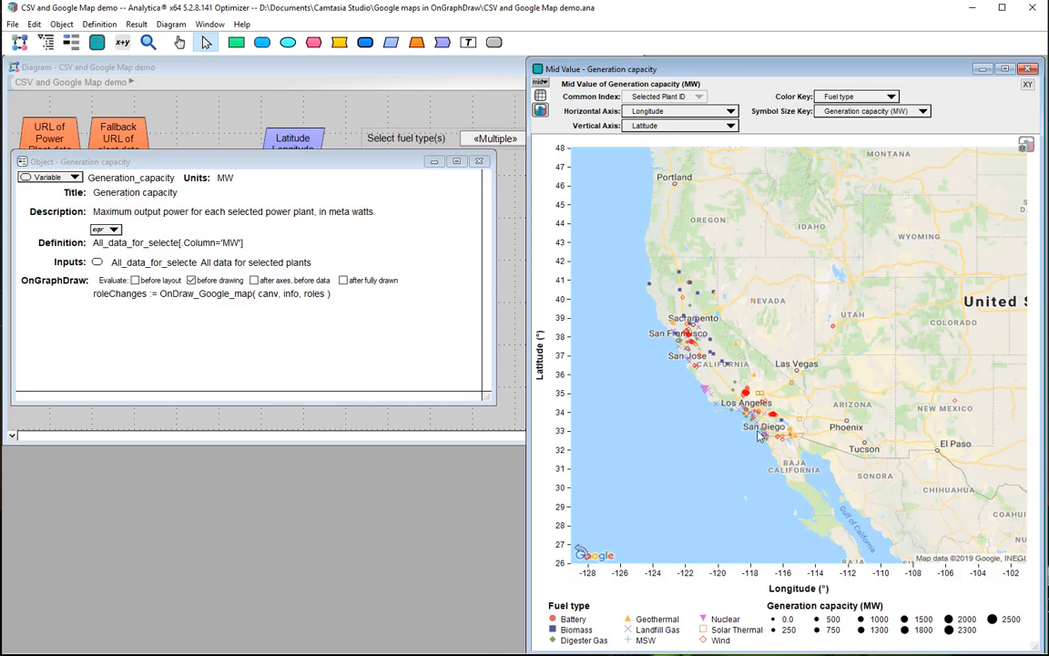
{"action": "left_click_drag", "start_coordinate": [726, 380], "coordinate": [807, 448]}
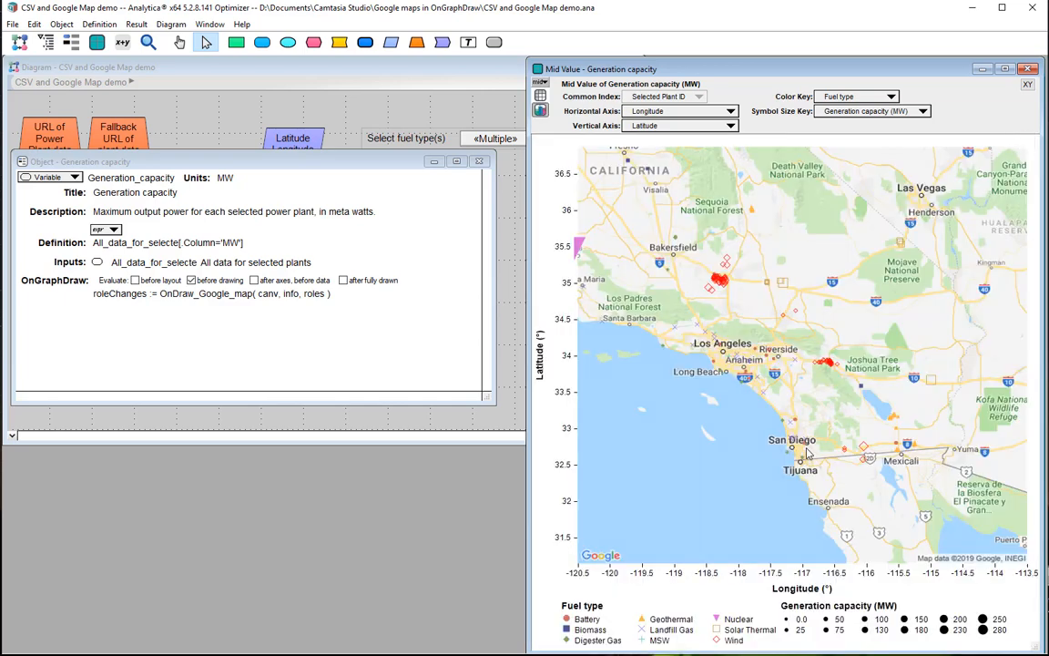
{"action": "left_click_drag", "start_coordinate": [691, 235], "coordinate": [747, 329]}
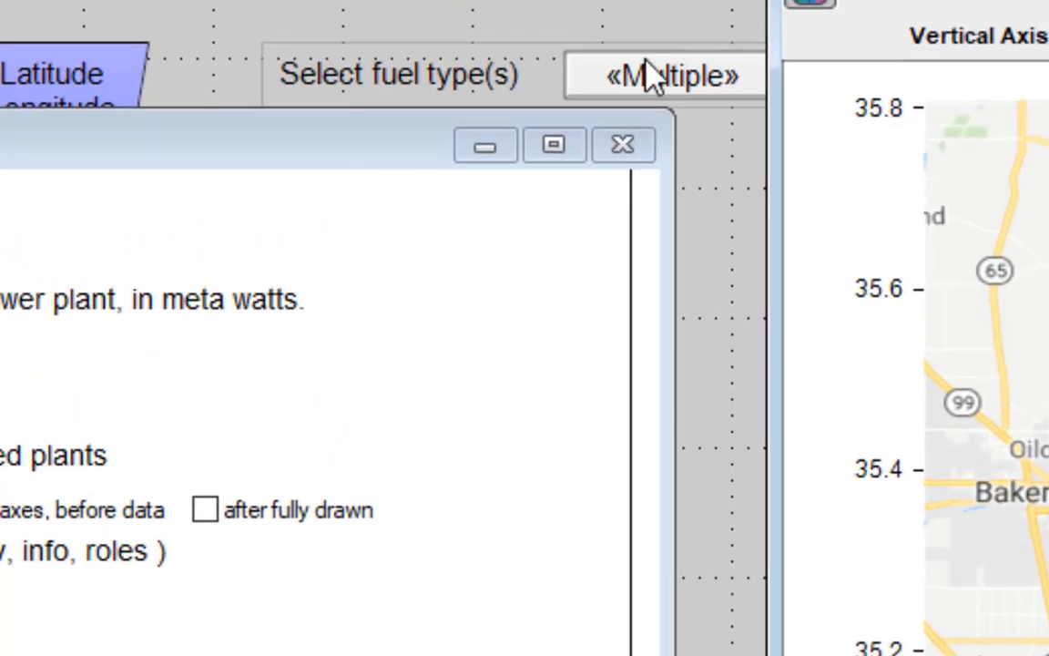
Exclude Wind from the selected fuel types, include Hydro, and inspect the Northern California plants on the map.
{"action": "left_click", "coordinate": [494, 139]}
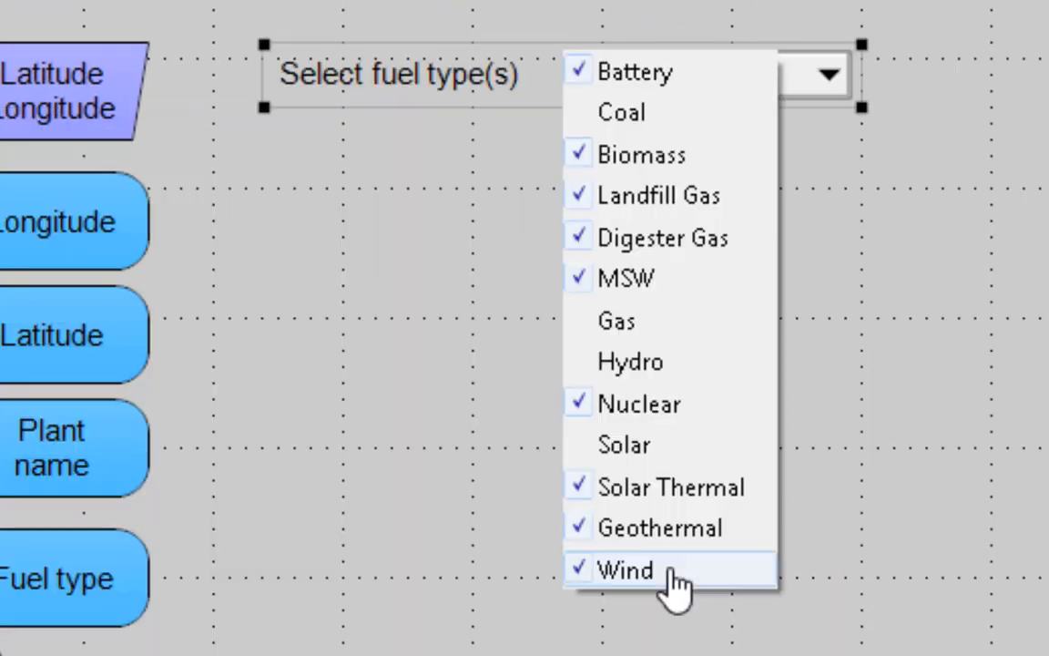
{"action": "left_click", "coordinate": [675, 583]}
{"action": "left_click", "coordinate": [673, 370]}
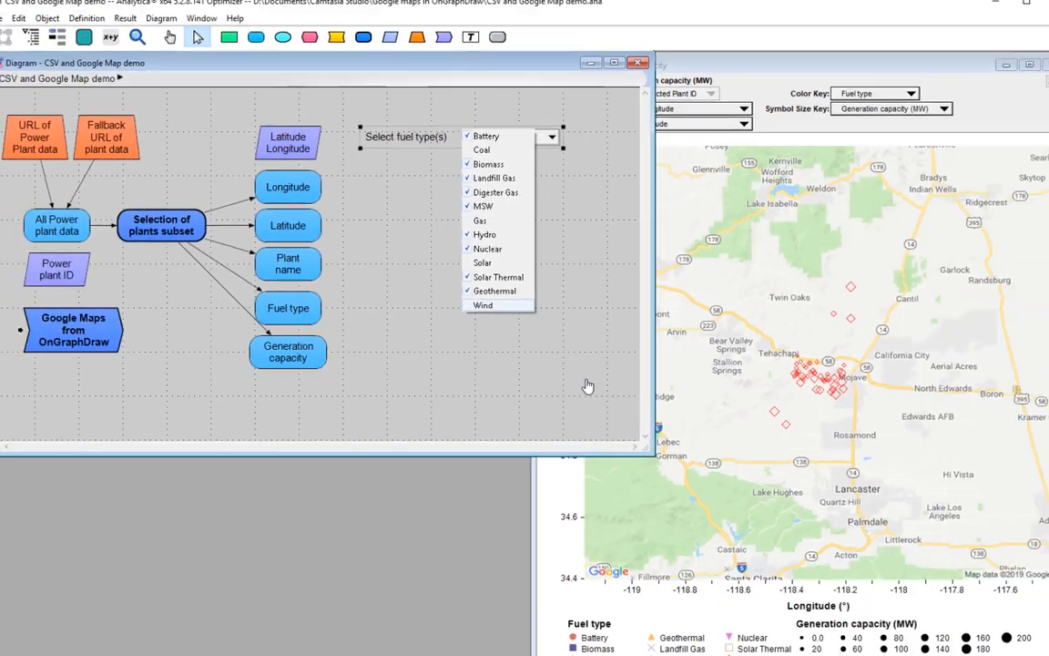
{"action": "left_click", "coordinate": [734, 323]}
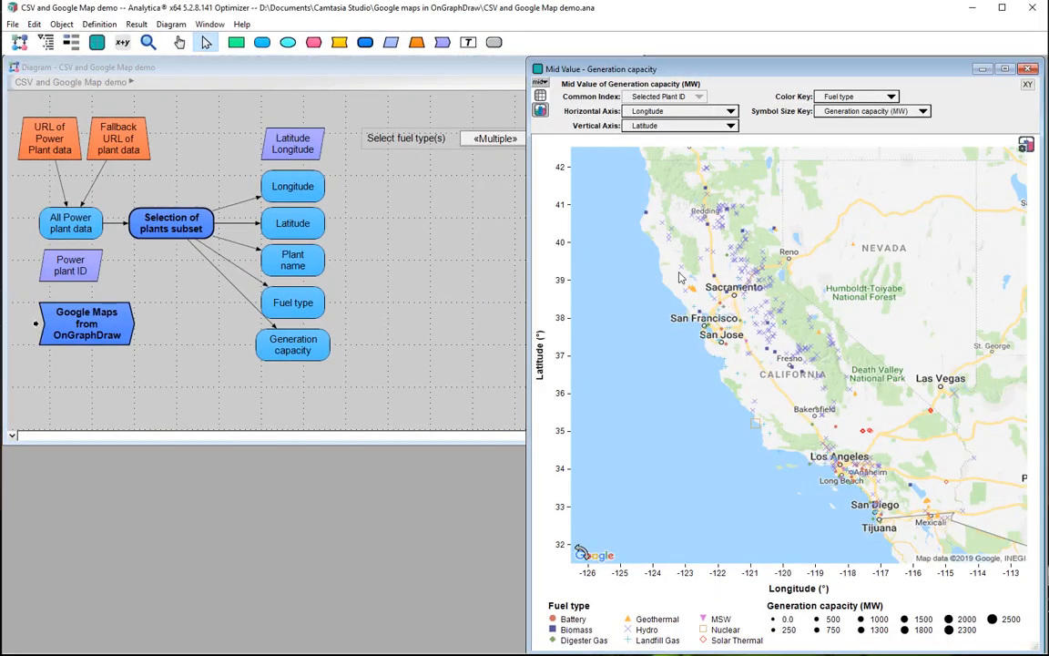
{"action": "left_click_drag", "start_coordinate": [588, 237], "coordinate": [699, 321]}
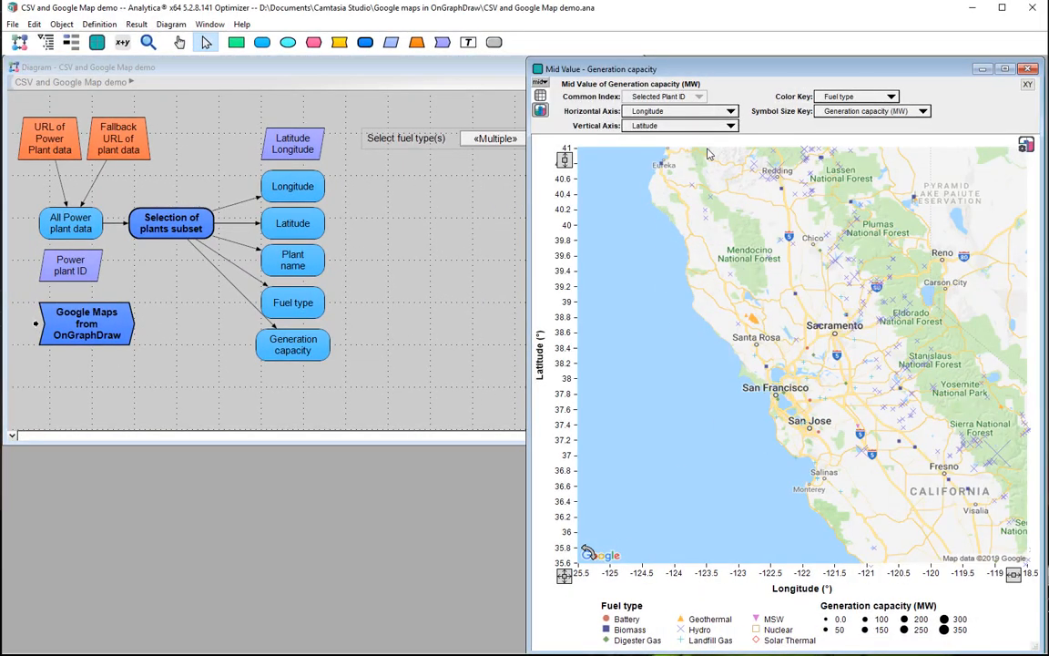
Try Latitude as the graph's horizontal axis and a different variable as its vertical axis.
{"action": "left_click", "coordinate": [669, 112]}
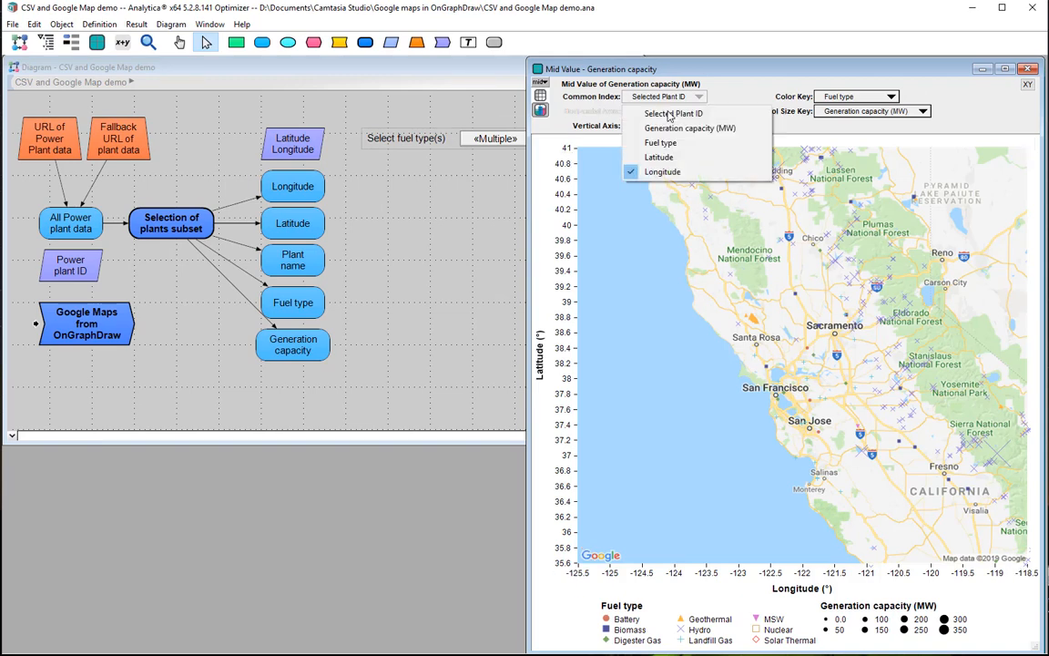
{"action": "left_click", "coordinate": [668, 158]}
{"action": "left_click", "coordinate": [679, 126]}
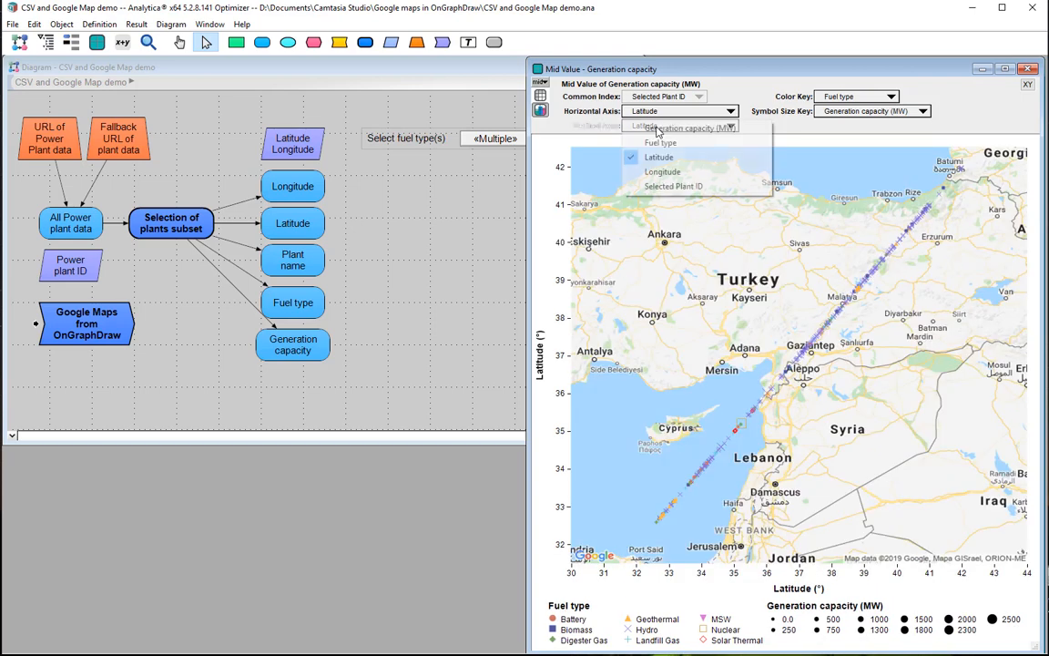
{"action": "left_click", "coordinate": [689, 142]}
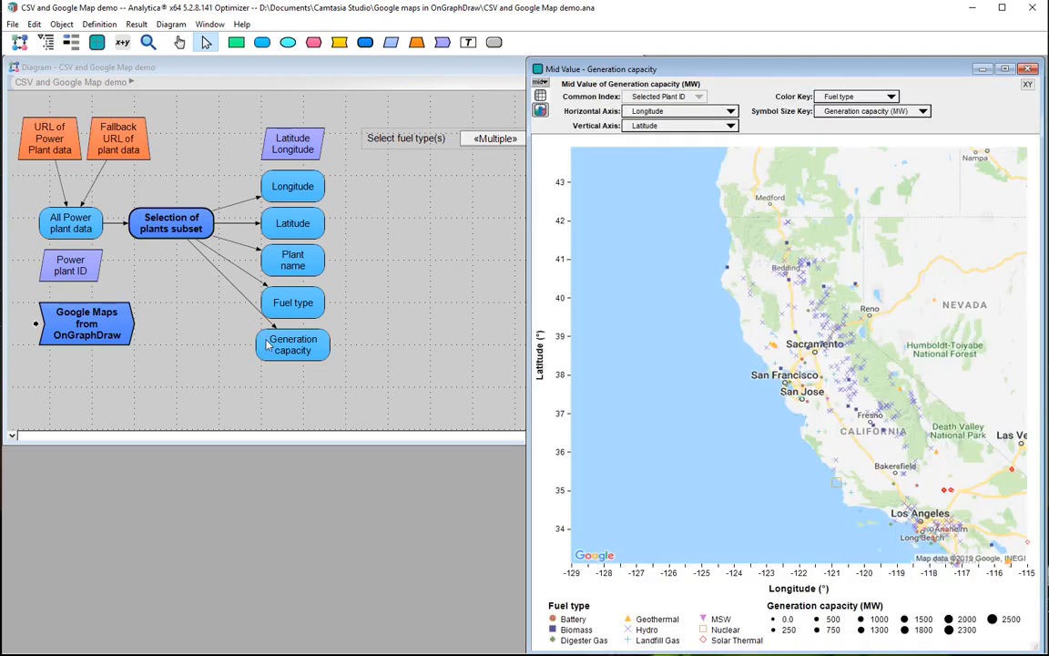
Insert the line Local ySrc := roles[ GraphingRole='Y axis', GraphFillerInfo='Source']; above the roleChanges line in Generation capacity's OnGraphDraw expression.
{"action": "left_click", "coordinate": [301, 344]}
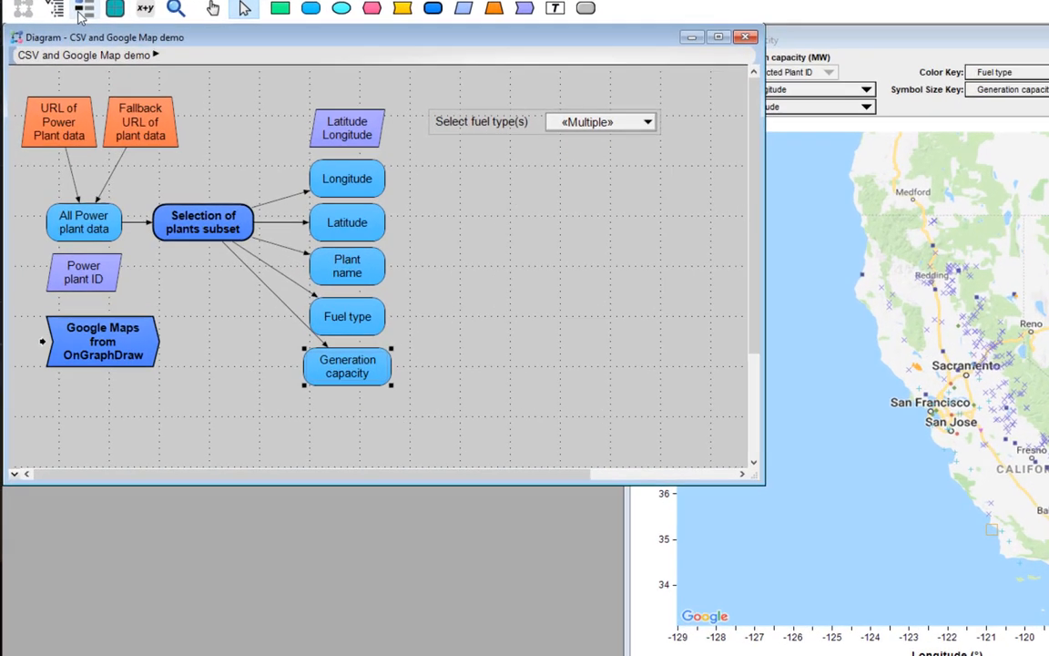
{"action": "left_click", "coordinate": [71, 42]}
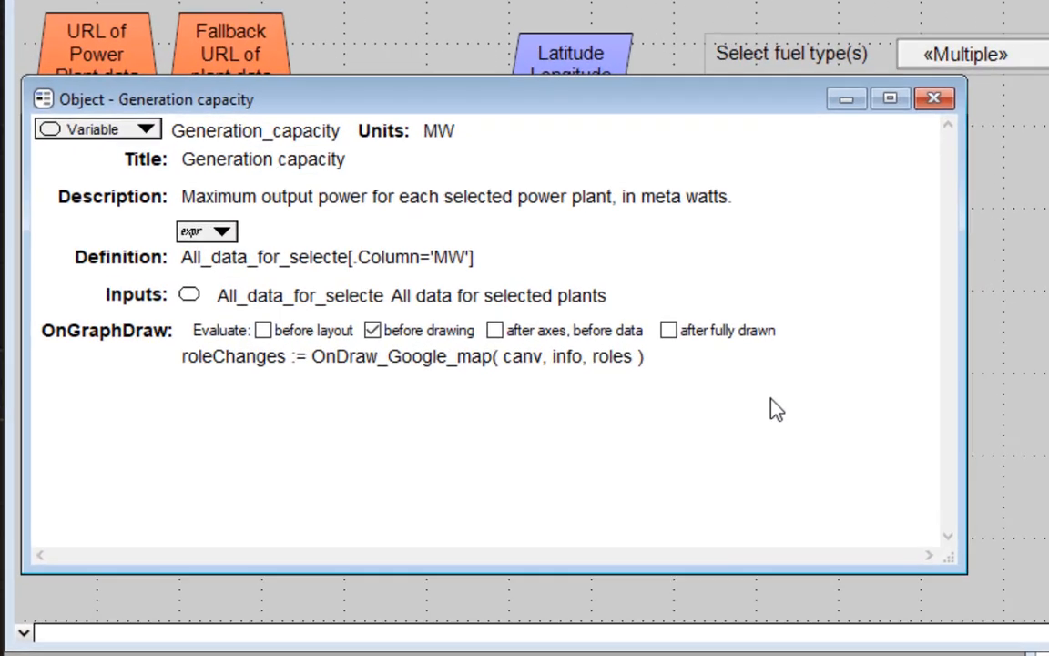
{"action": "left_click", "coordinate": [369, 293]}
{"action": "key", "text": "Home"}
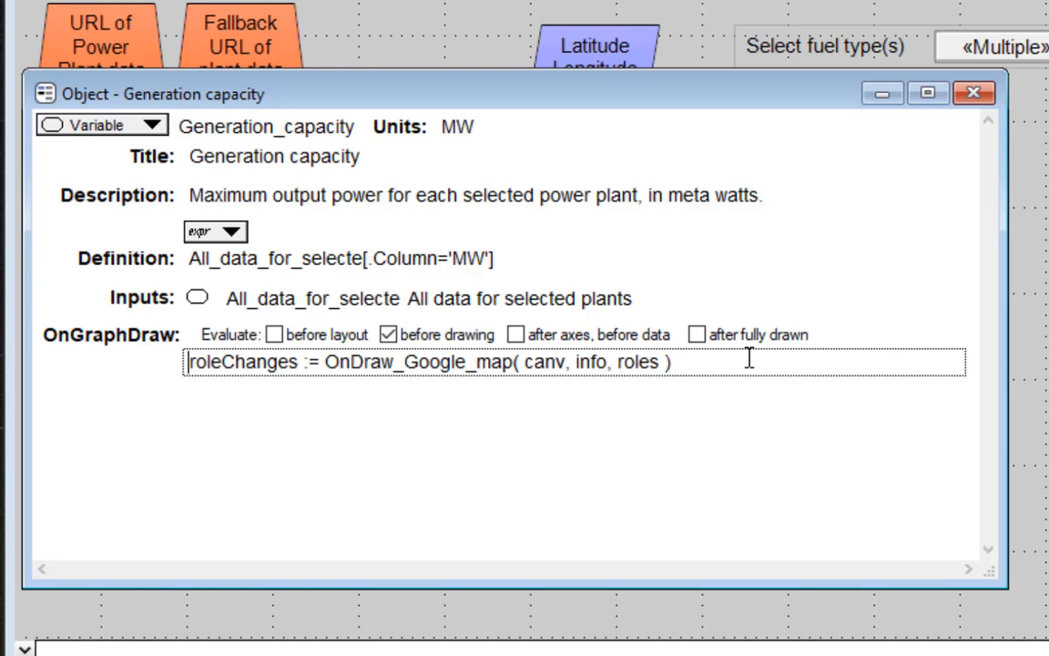
{"action": "key", "text": "Return"}
{"action": "key", "text": "Return"}
{"action": "key", "text": "Up"}
{"action": "key", "text": "Up"}
{"action": "type", "text": "Local yS"}
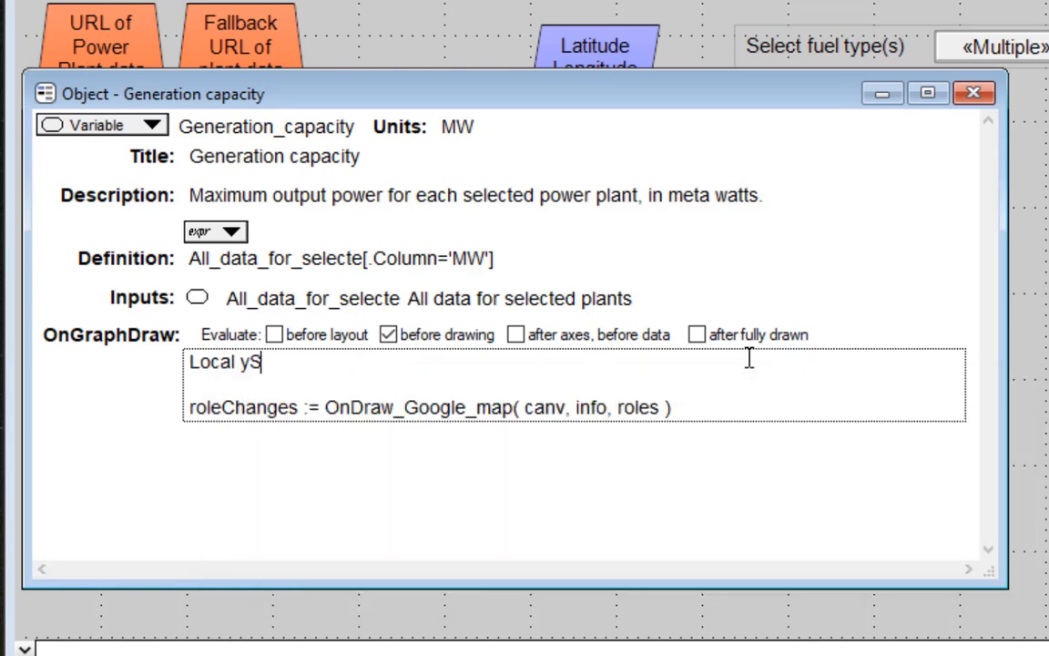
{"action": "type", "text": "rc := roles[ Gr"}
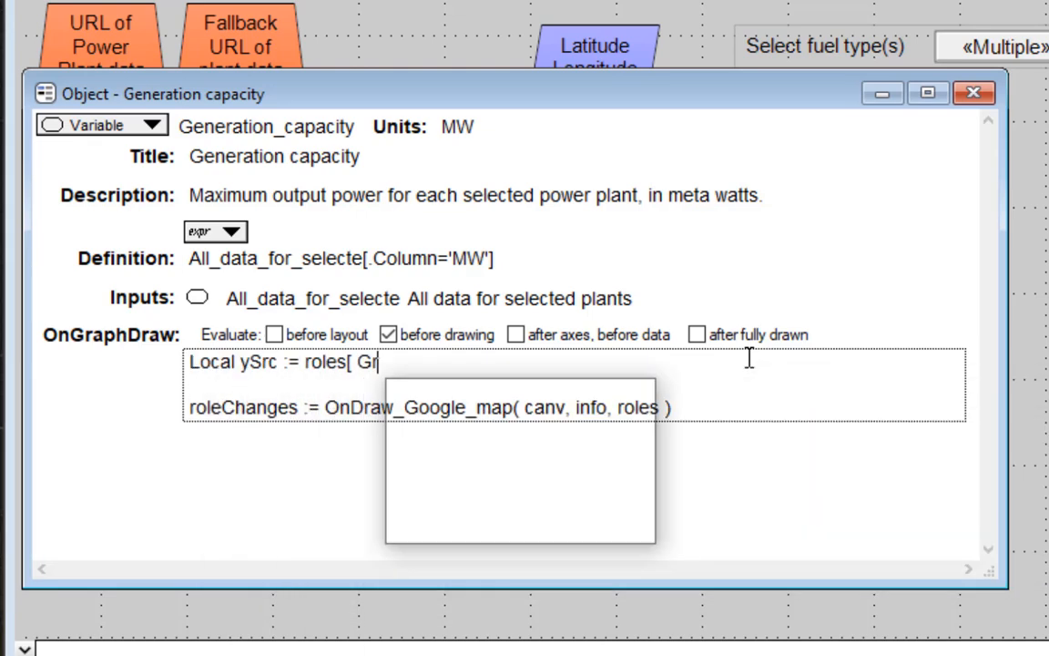
{"action": "type", "text": "aphingRole='Y axis',"}
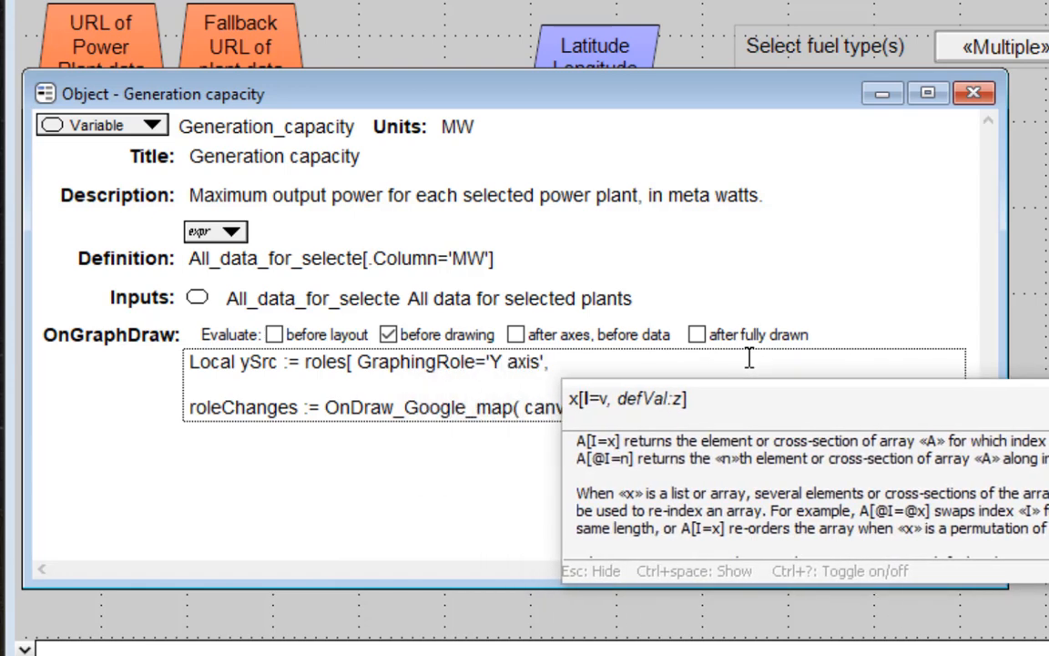
{"action": "type", "text": " GraphFillerInfo='Source'];"}
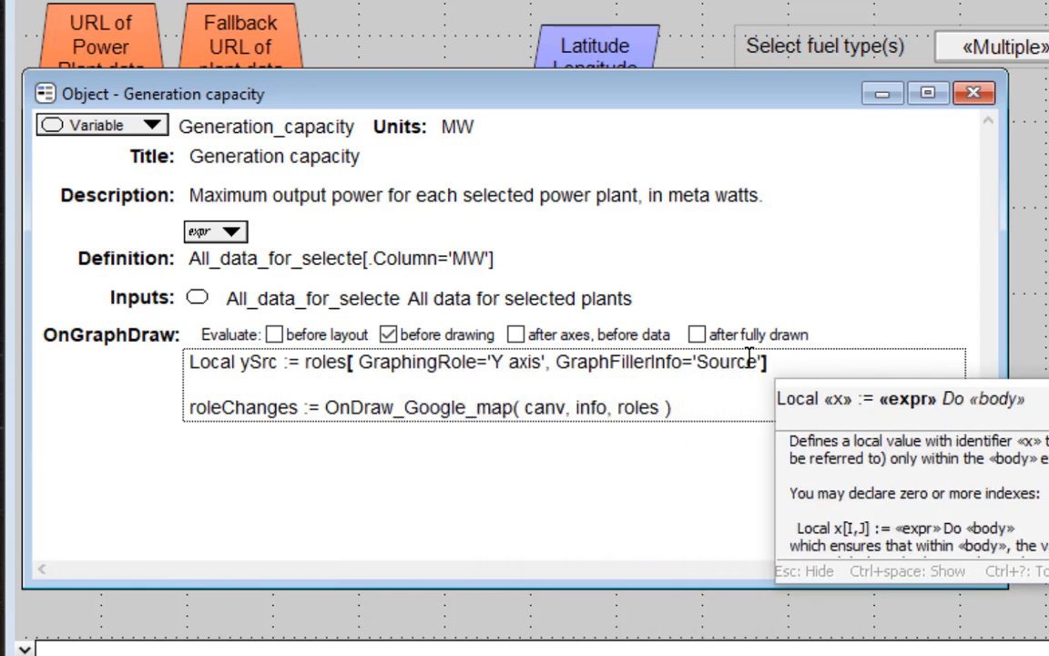
Add the line Local xSrc := roles[ GraphingRole='X axis', GraphFillerInfo='Source']; below the ySrc line, adapting a copy of that line.
{"action": "key", "text": "Return"}
{"action": "triple_click", "coordinate": [749, 362]}
{"action": "key", "text": "ctrl+c"}
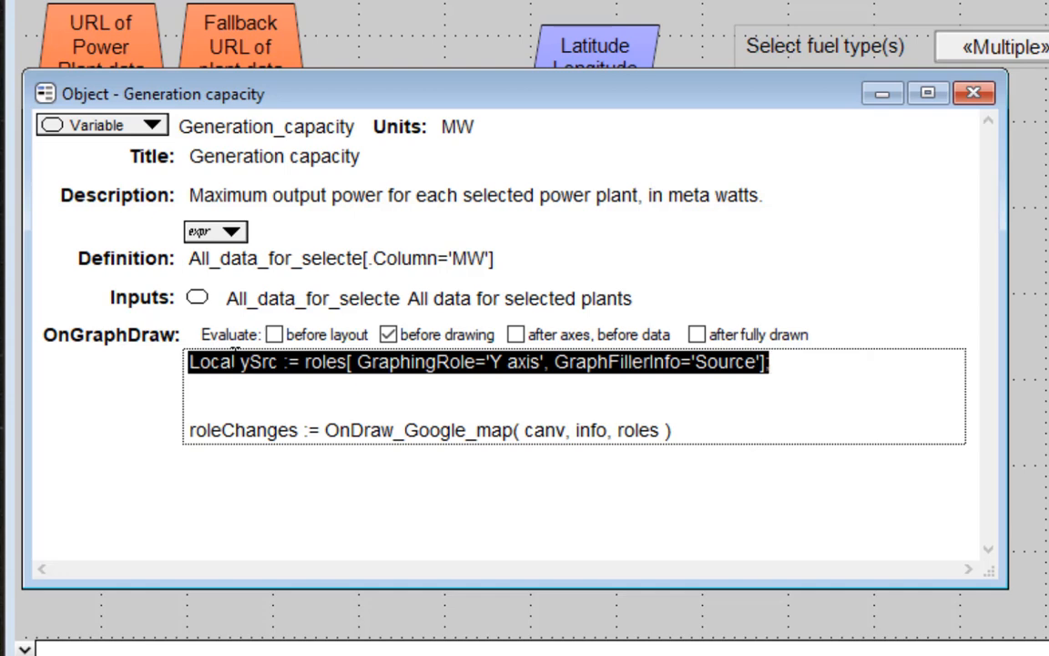
{"action": "key", "text": "Down"}
{"action": "key", "text": "ctrl+v"}
{"action": "key", "text": "Delete"}
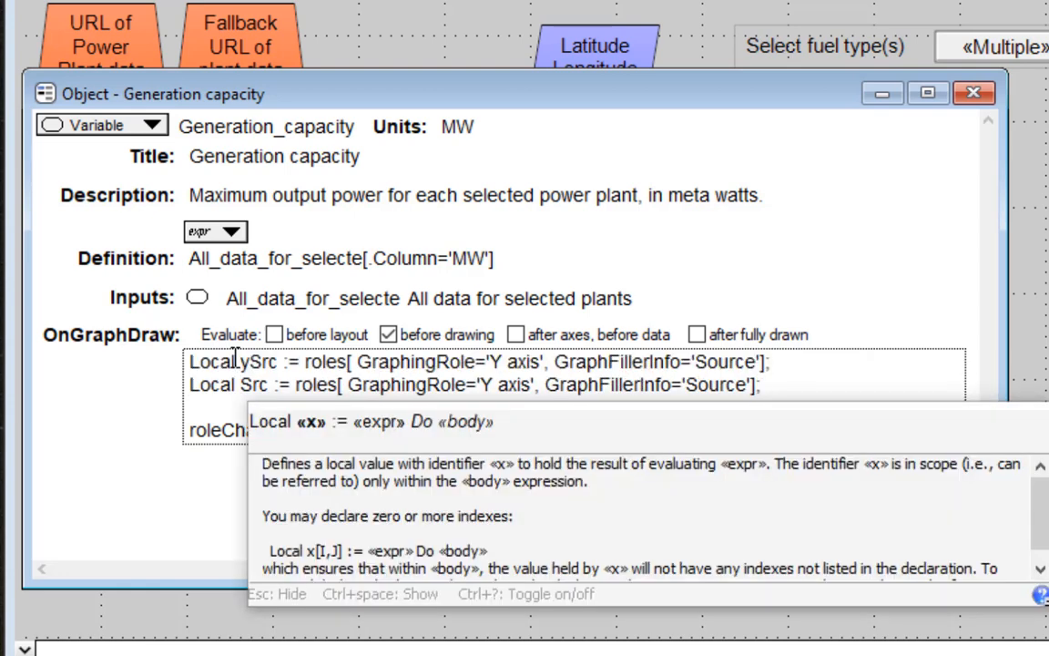
{"action": "type", "text": "x"}
{"action": "key", "text": "ctrl+Right"}
{"action": "key", "text": "ctrl+Right"}
{"action": "key", "text": "ctrl+Right"}
{"action": "key", "text": "ctrl+Right"}
{"action": "key", "text": "ctrl+Right"}
{"action": "key", "text": "ctrl+Right"}
{"action": "key", "text": "Left"}
{"action": "key", "text": "Right"}
{"action": "key", "text": "Delete"}
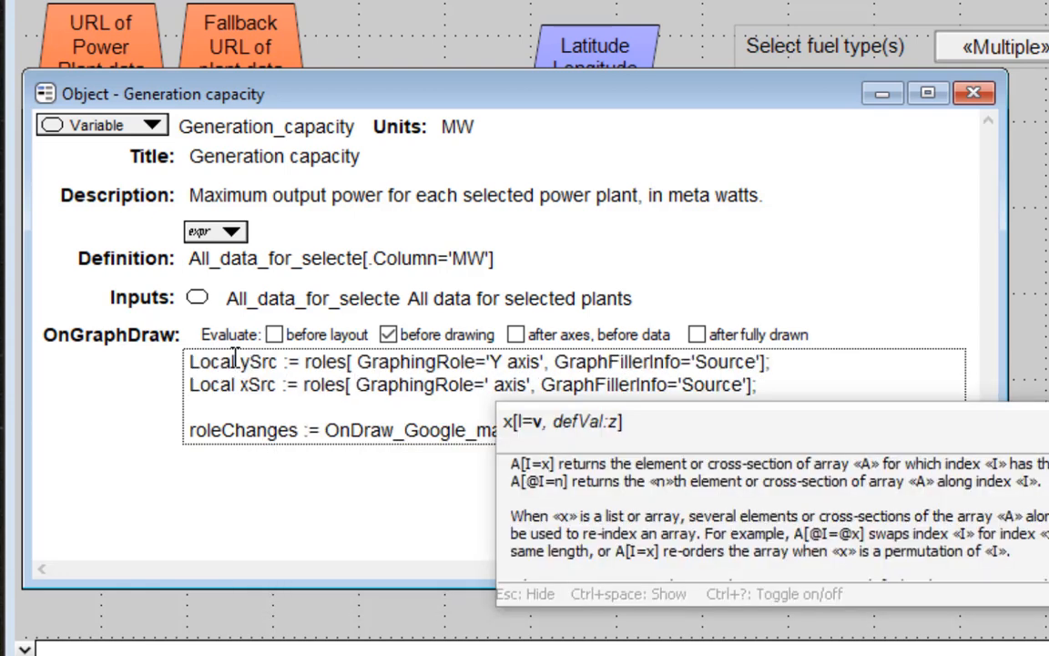
{"action": "type", "text": "X"}
Insert if ySrc = Handle(Latitude) and xSrc =Handle(Longitude) Then above the roleChanges line, indent that line beneath it, and commit the OnGraphDraw expression.
{"action": "left_click", "coordinate": [246, 411]}
{"action": "key", "text": "Return"}
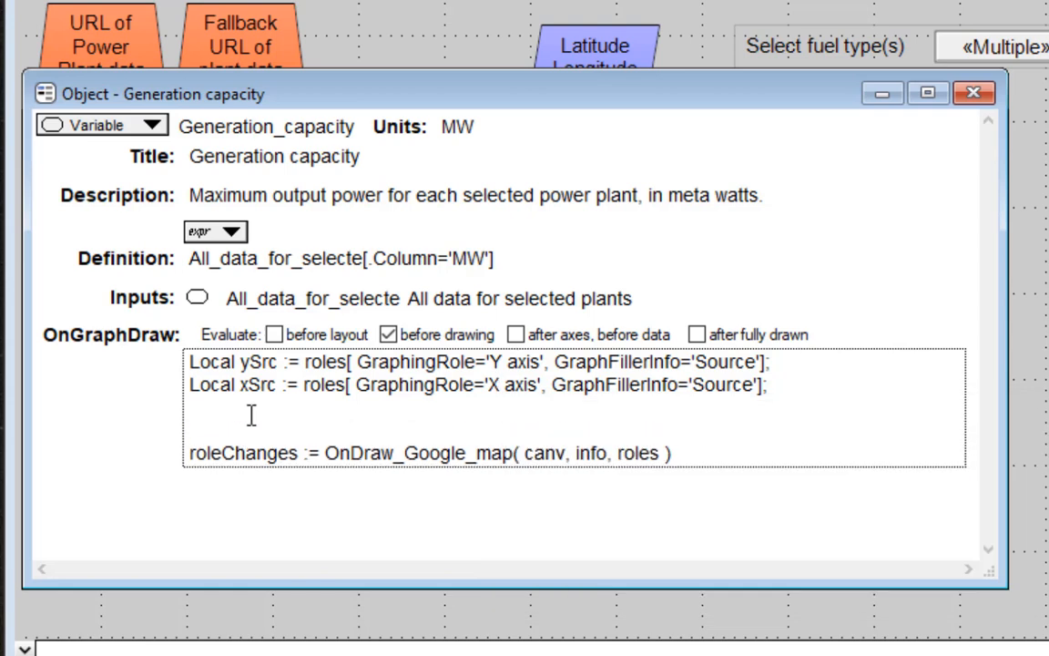
{"action": "type", "text": "if ySrc "}
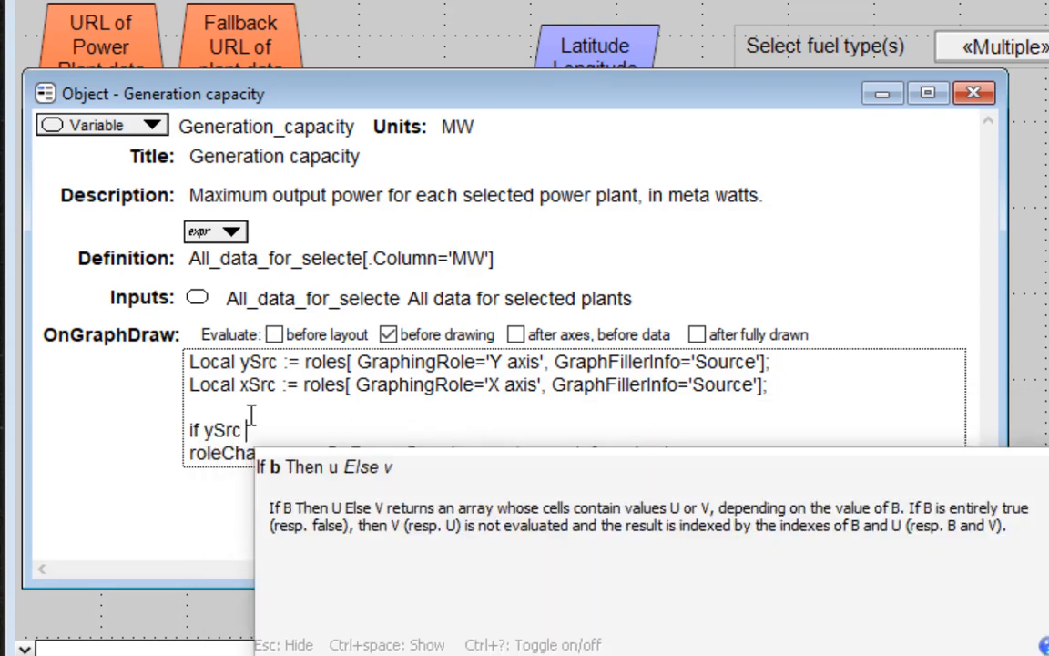
{"action": "type", "text": "= Handle(Latitude"}
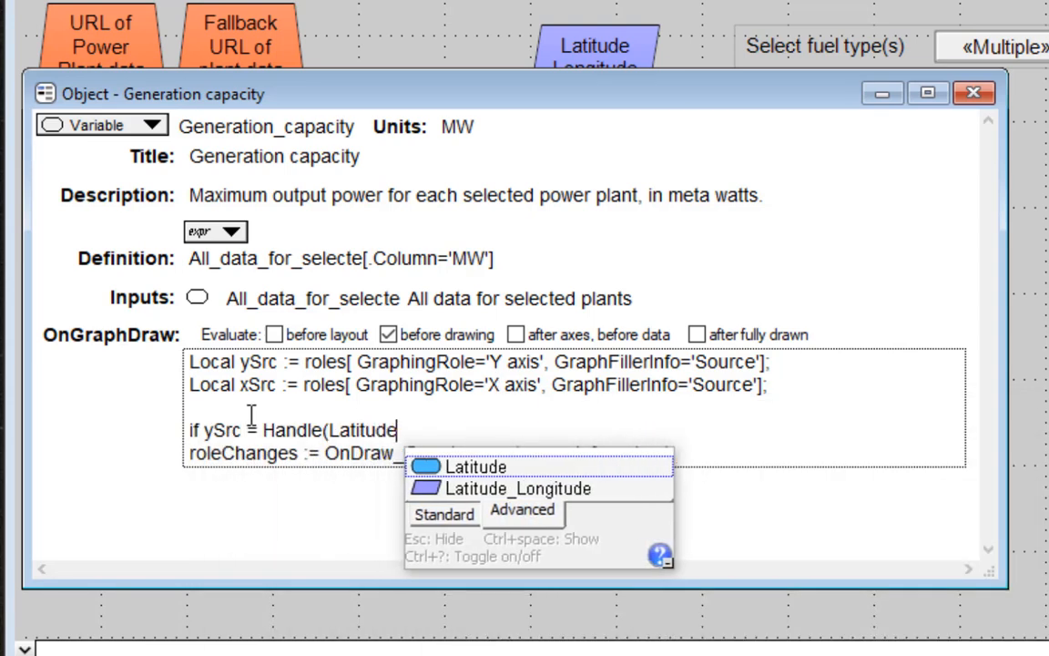
{"action": "type", "text": ") and xSrc =Hand"}
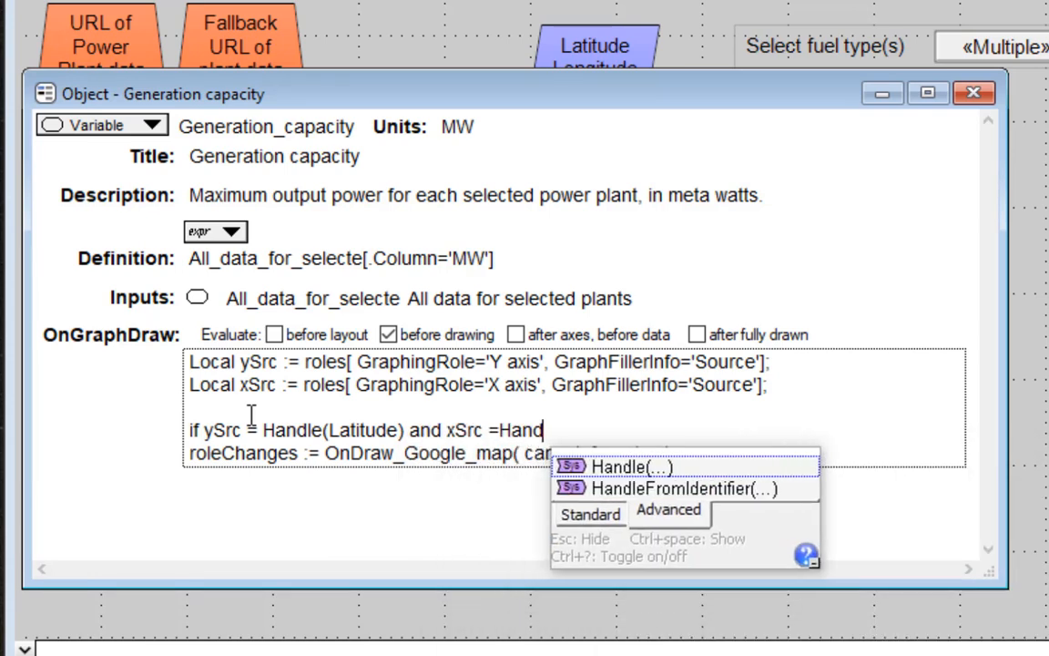
{"action": "type", "text": "le(Longitude) Then"}
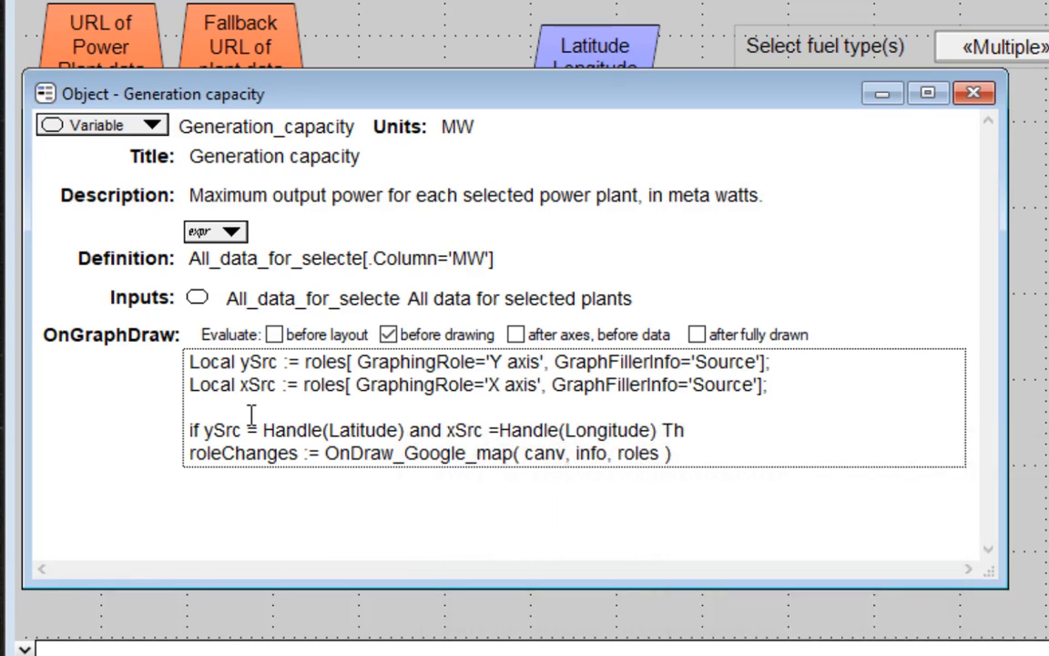
{"action": "key", "text": "Down"}
{"action": "key", "text": "Home"}
{"action": "key", "text": "Tab"}
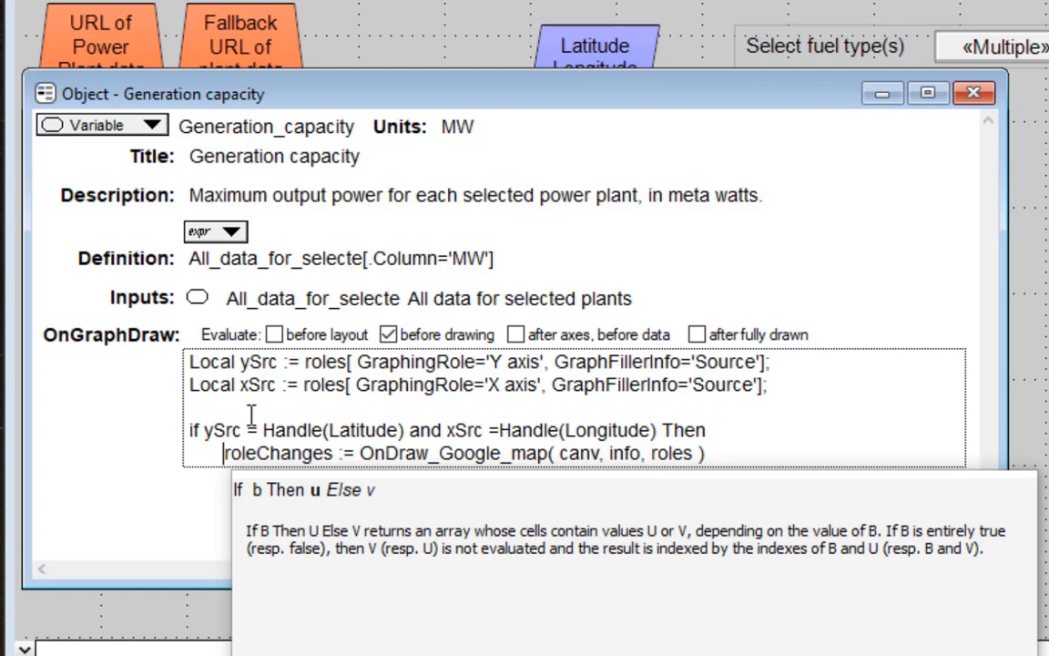
{"action": "key", "text": "alt+Return"}
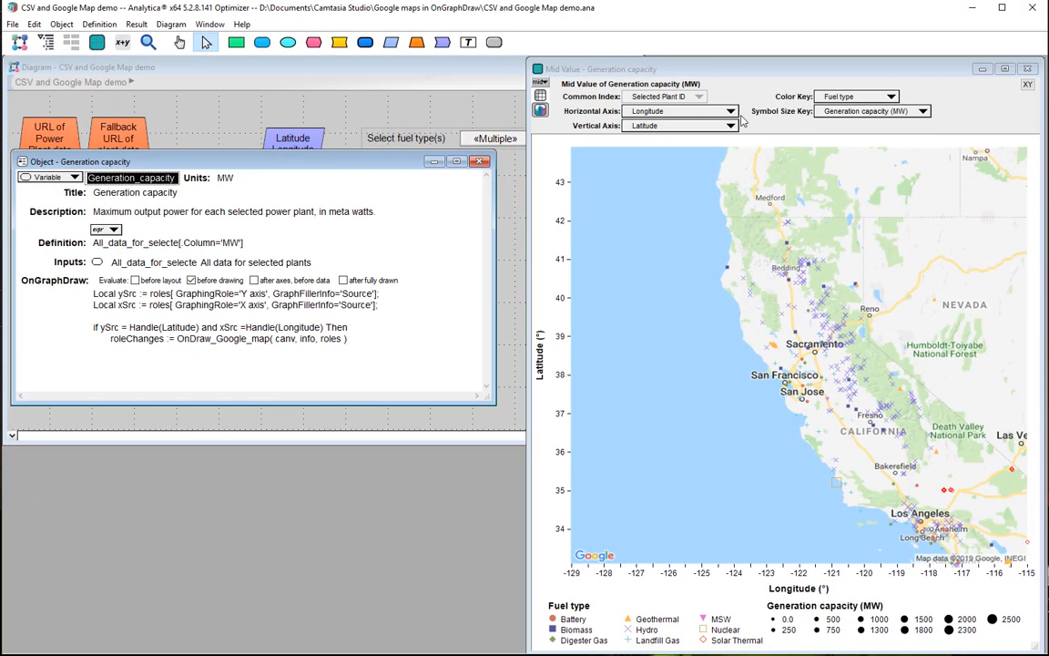
Try Generation capacity (MW) and Longitude as the graph's vertical axis, and switch the vertical axis back to Latitude.
{"action": "left_click", "coordinate": [694, 116]}
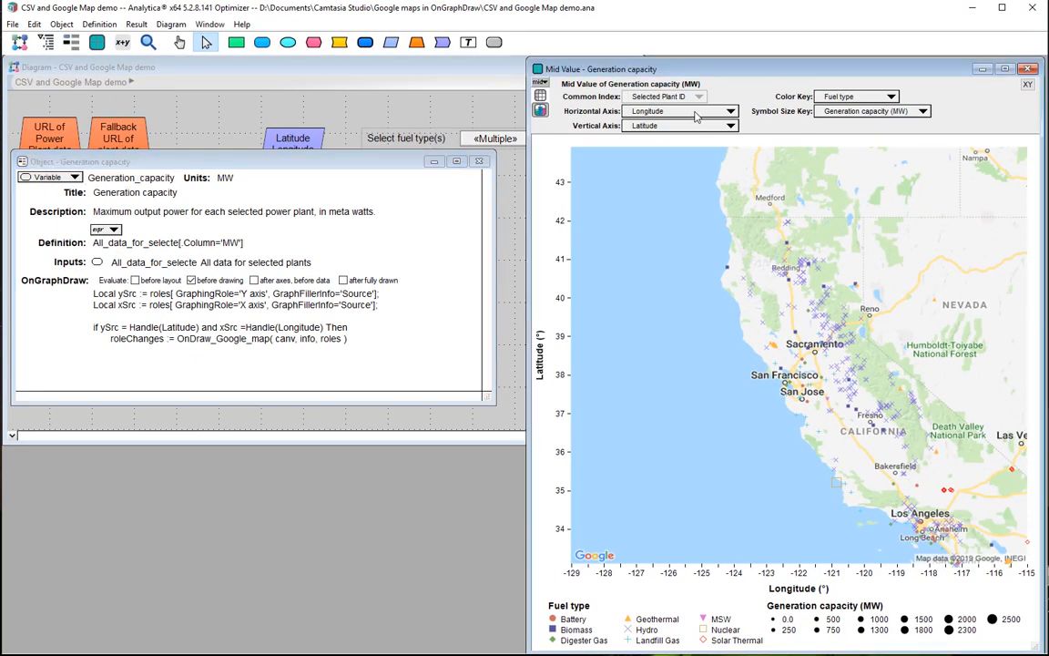
{"action": "left_click", "coordinate": [678, 125]}
{"action": "left_click", "coordinate": [678, 129]}
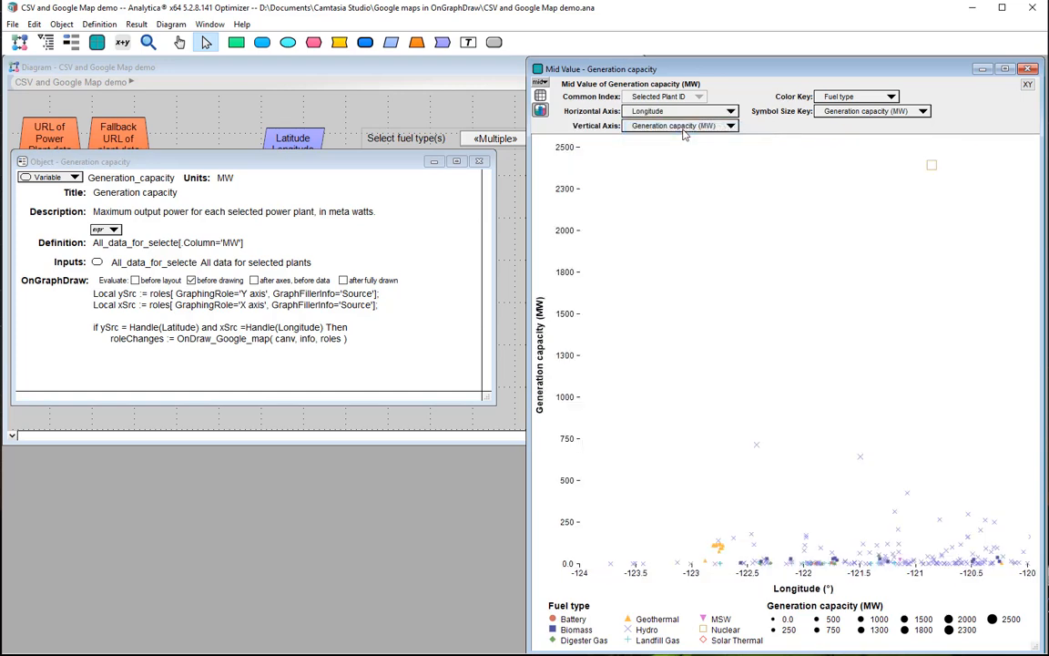
{"action": "left_click", "coordinate": [681, 127]}
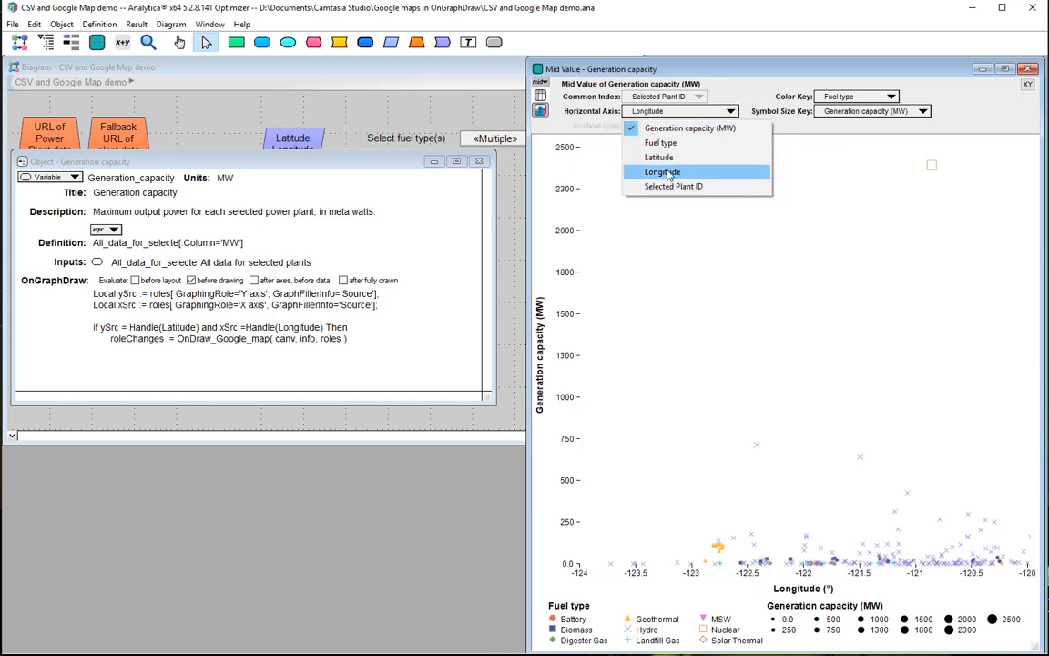
{"action": "left_click", "coordinate": [667, 159]}
{"action": "left_click", "coordinate": [667, 127]}
{"action": "left_click", "coordinate": [665, 171]}
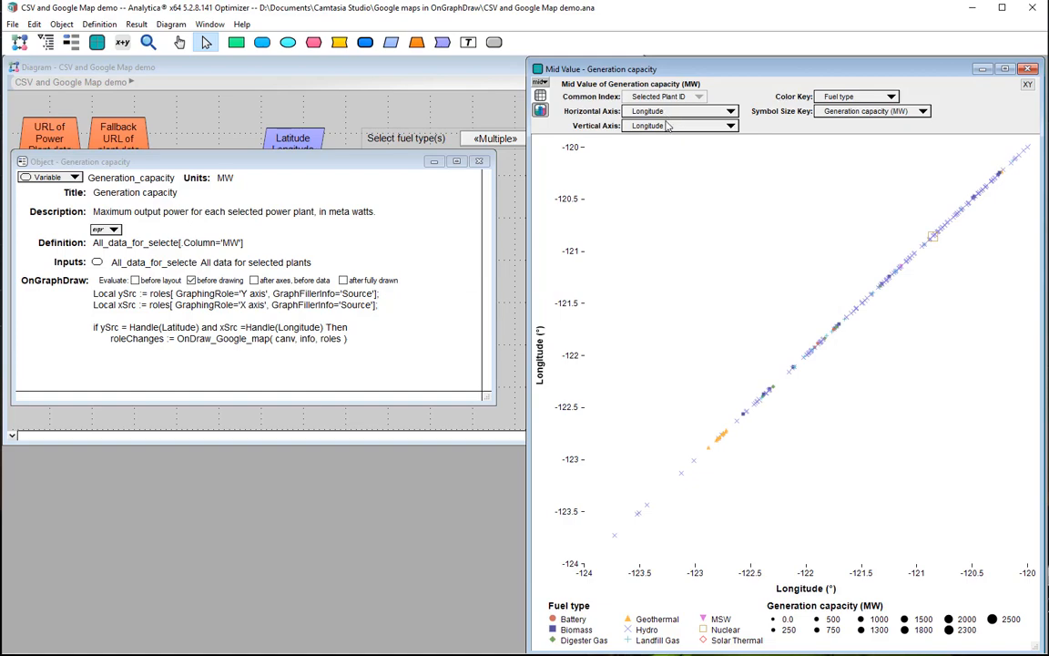
{"action": "left_click", "coordinate": [667, 126]}
{"action": "left_click", "coordinate": [667, 159]}
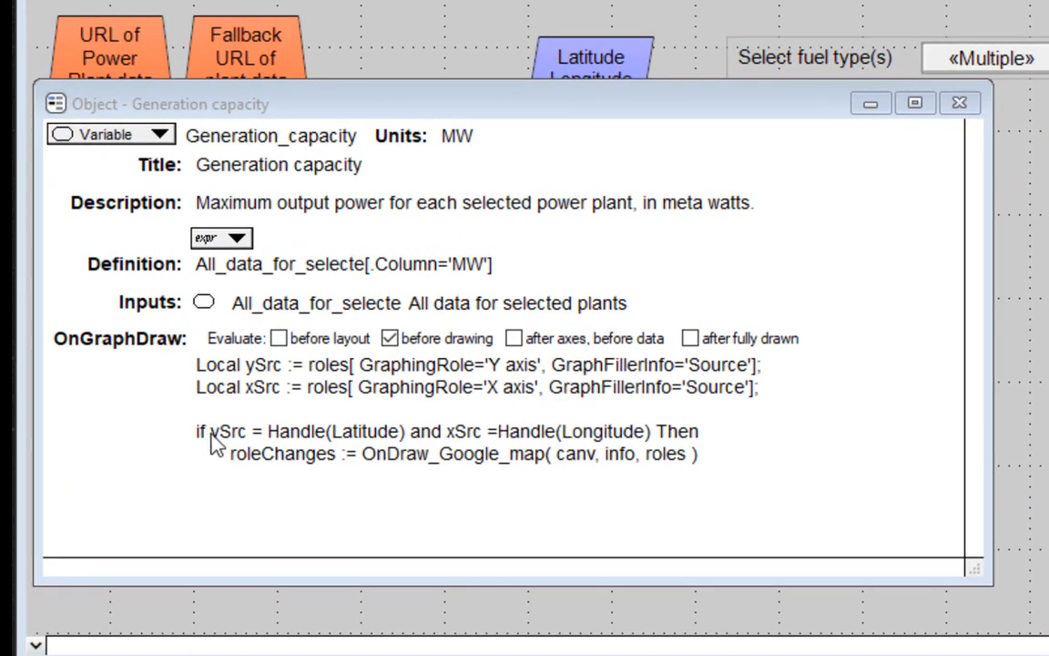
Insert phase=2 and before ySrc in the If condition of OnGraphDraw and commit it, leaving evaluation after fully drawn off.
{"action": "left_click", "coordinate": [214, 444]}
{"action": "type", "text": "phase=2"}
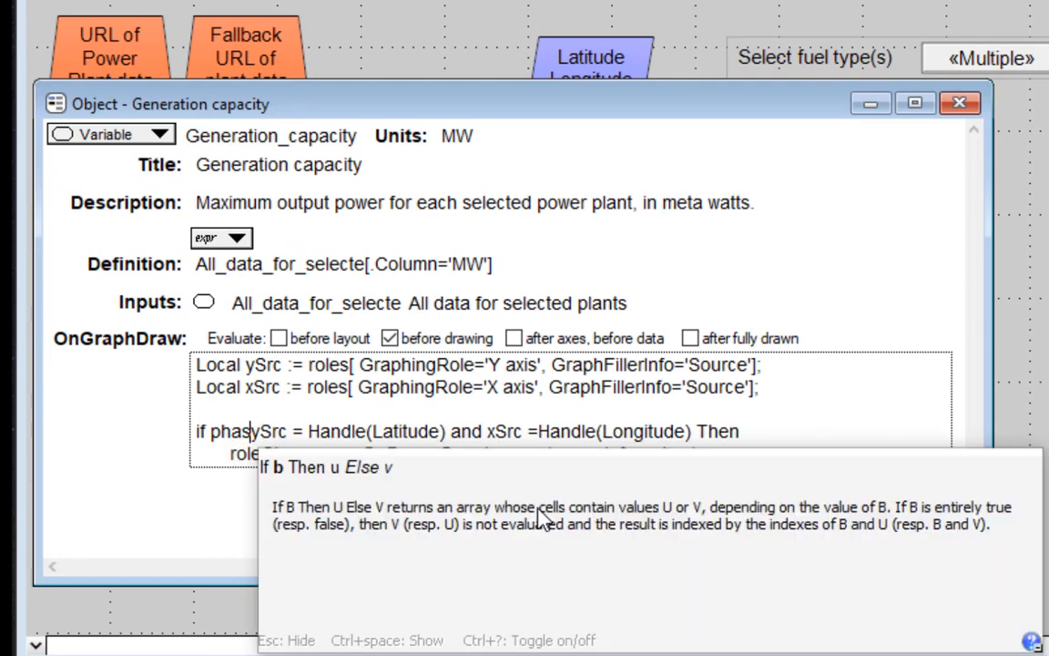
{"action": "type", "text": " and"}
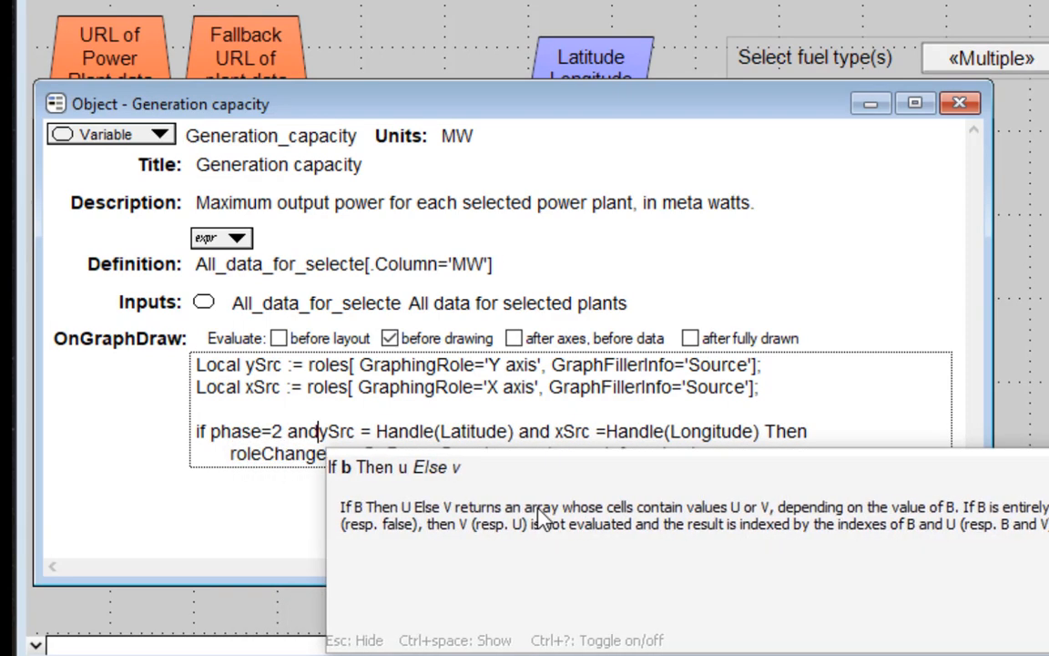
{"action": "key", "text": "Escape"}
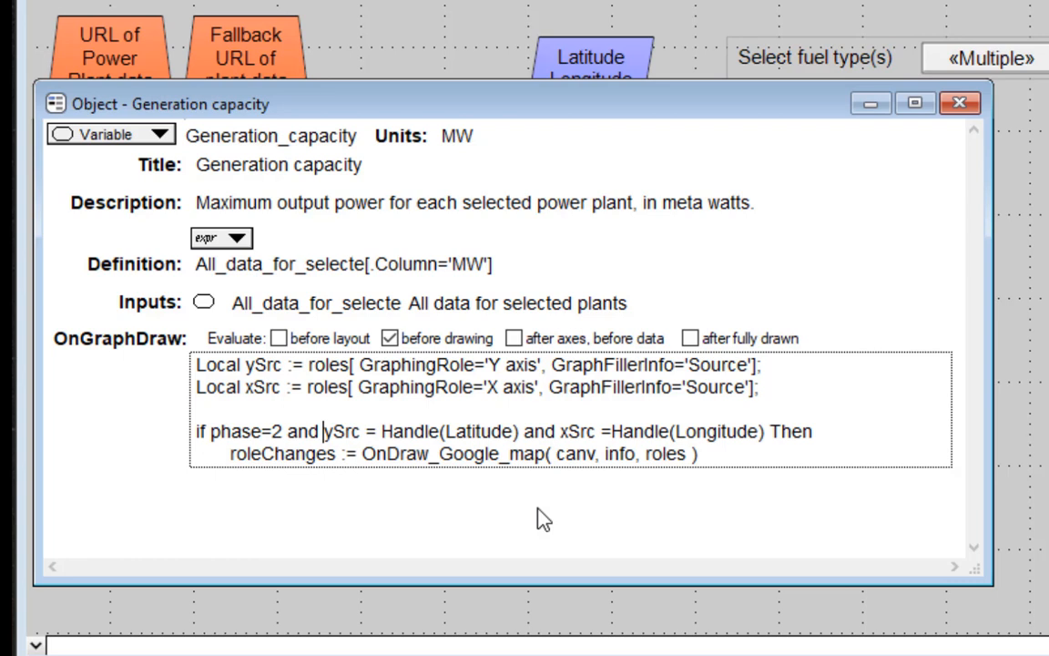
{"action": "left_click", "coordinate": [538, 508]}
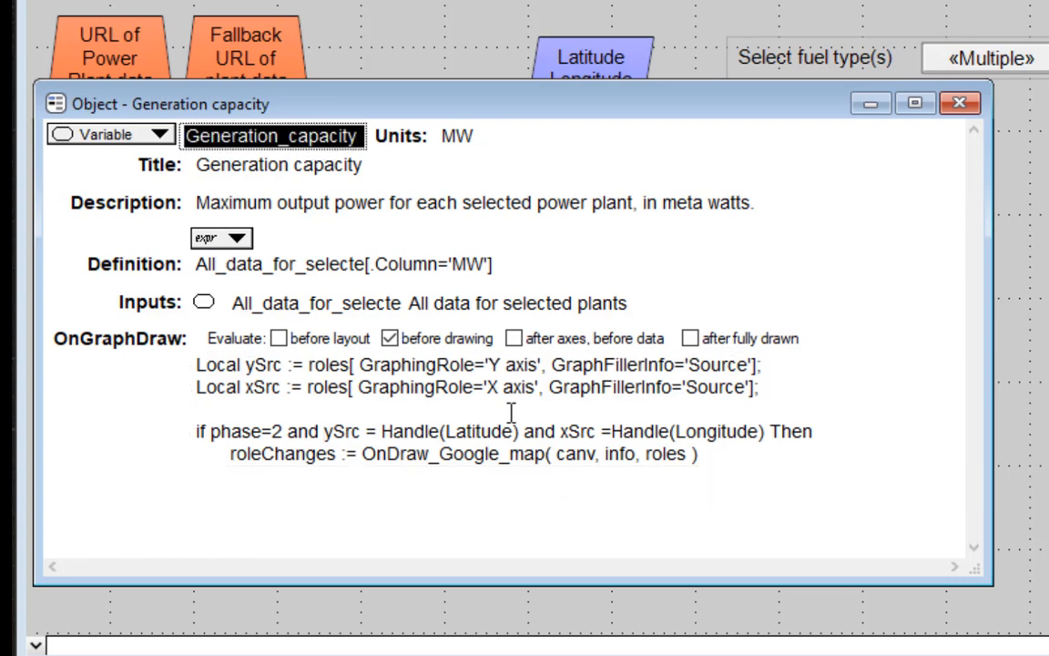
{"action": "left_click", "coordinate": [690, 339]}
{"action": "left_click", "coordinate": [690, 339]}
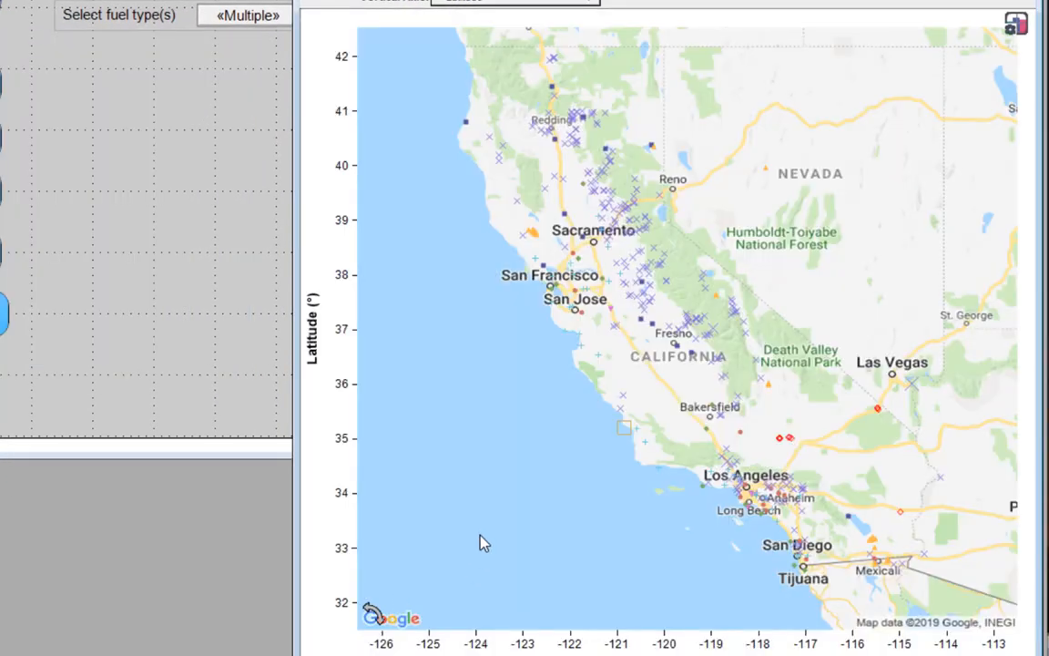
Inspect the plants on the map across Southern California and around San Francisco and Sacramento.
{"action": "left_click_drag", "start_coordinate": [708, 448], "coordinate": [806, 525]}
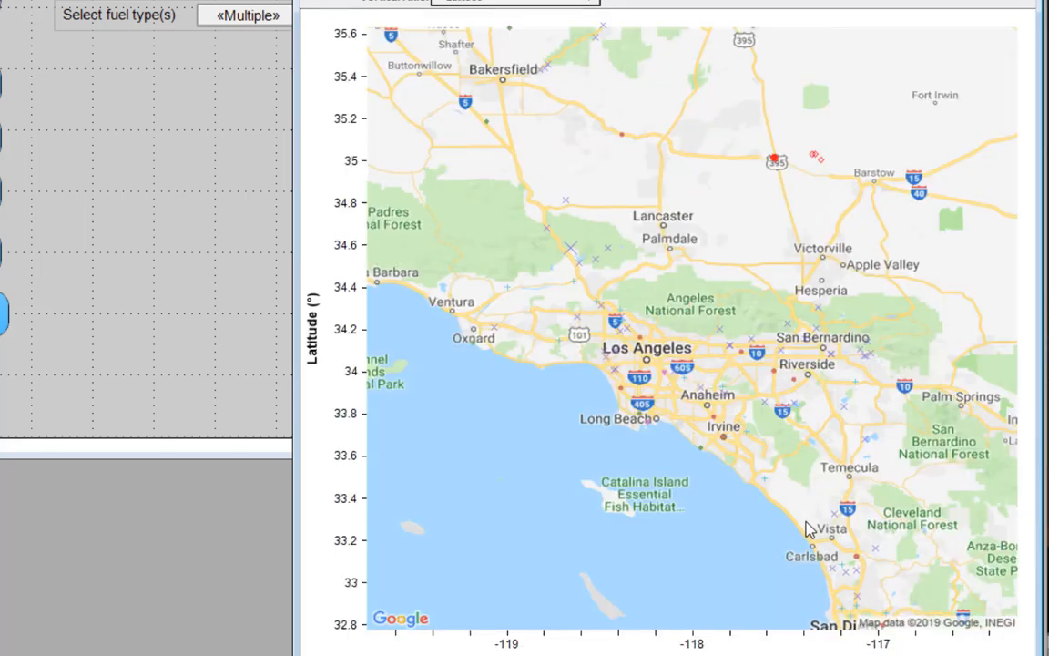
{"action": "left_click", "coordinate": [349, 646]}
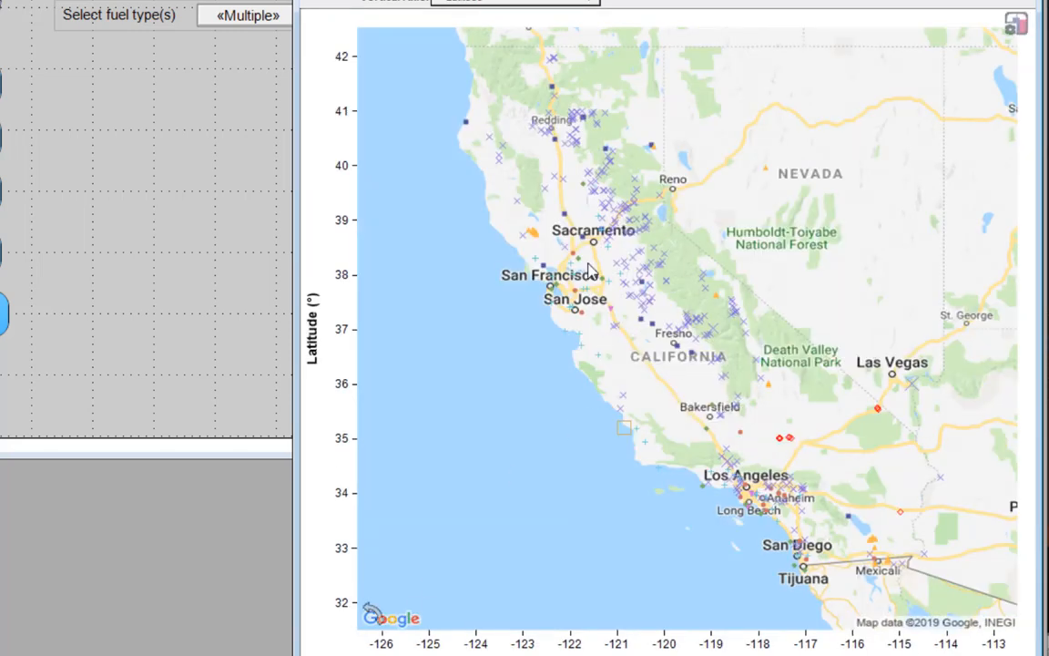
{"action": "left_click_drag", "start_coordinate": [484, 209], "coordinate": [644, 319]}
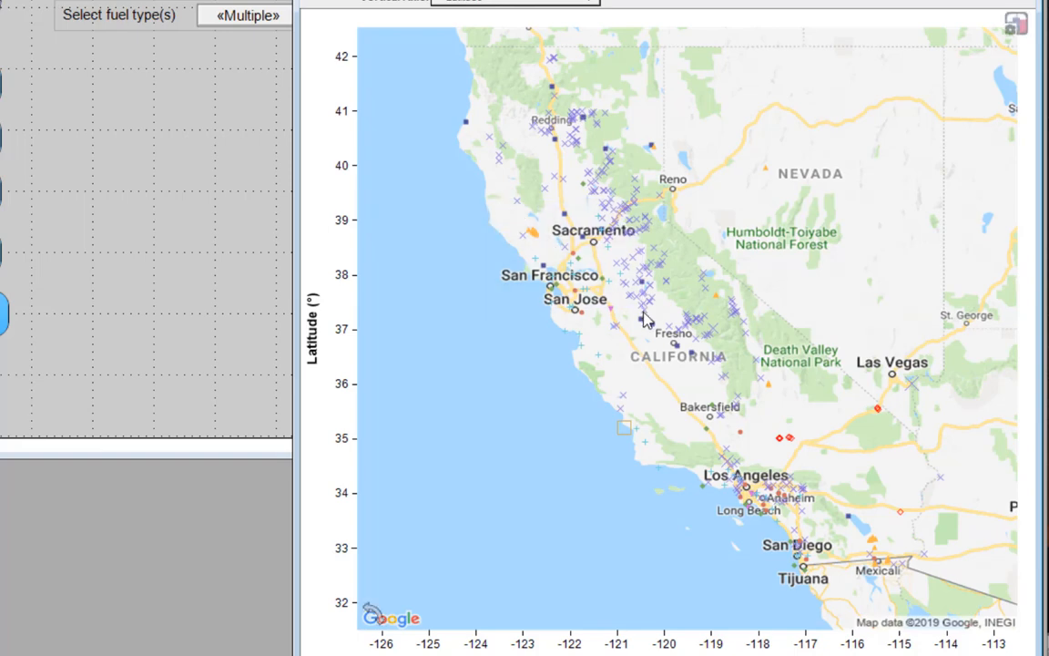